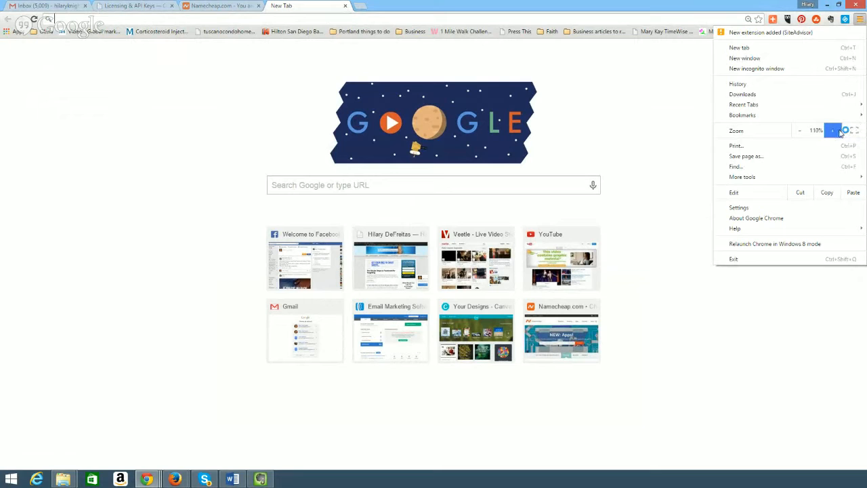
left_click(840, 131)
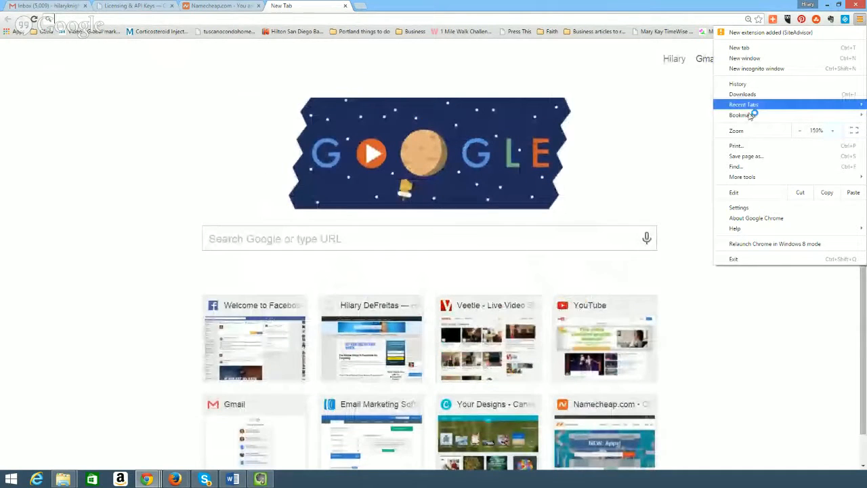
Float the Chrome window over the WordPress editor and enter themarketingmoms.com/wp-admin as the address.
left_click(515, 8)
left_click_drag(514, 8, 347, 110)
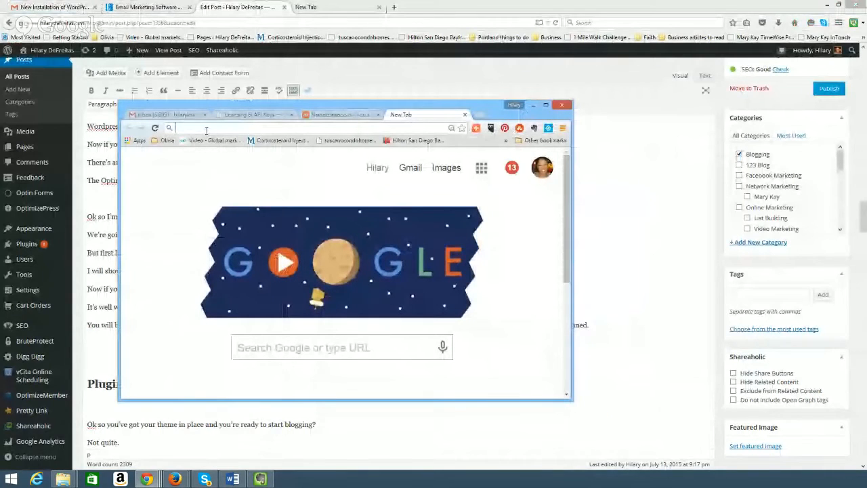
type("themar")
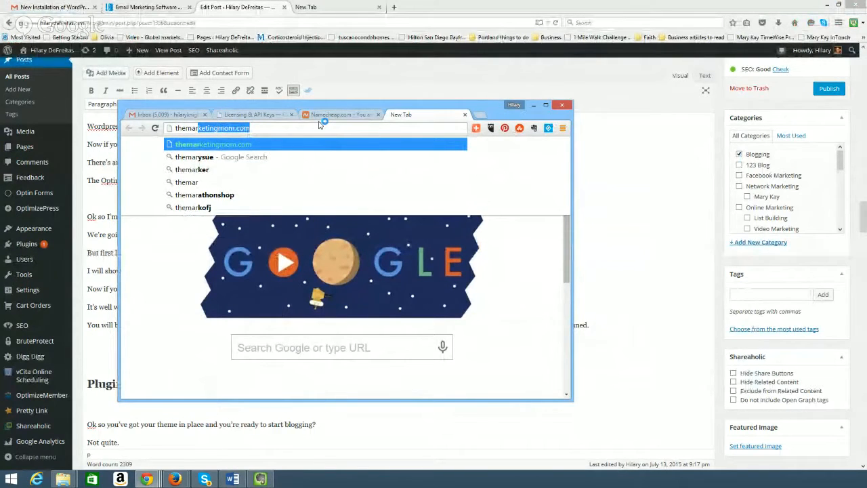
type("keting")
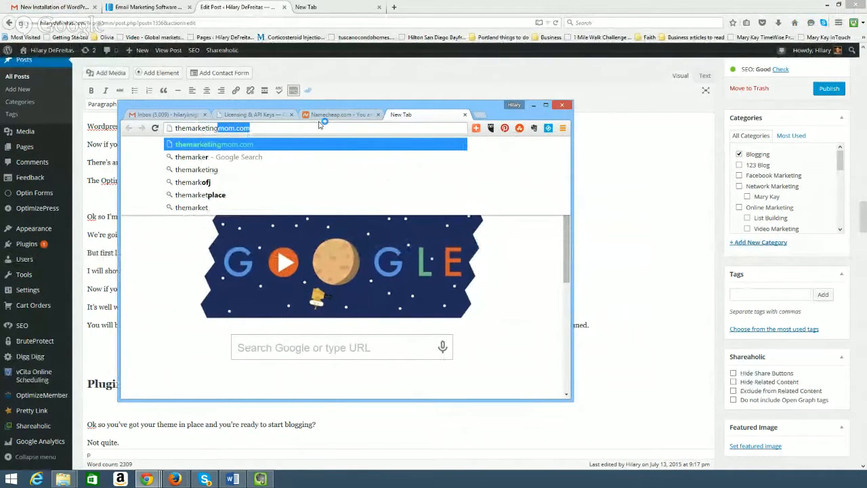
type("moms.com/")
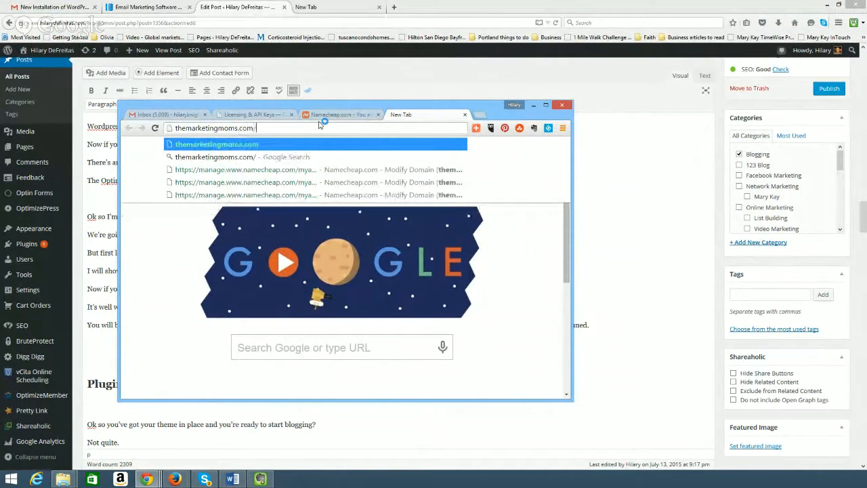
type("wp-admin")
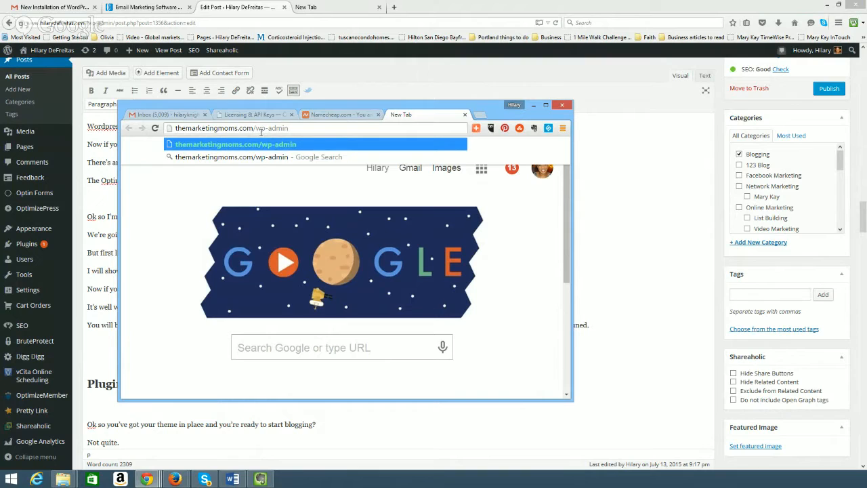
Load the wp-admin login page and submit the account username and password.
key("Return")
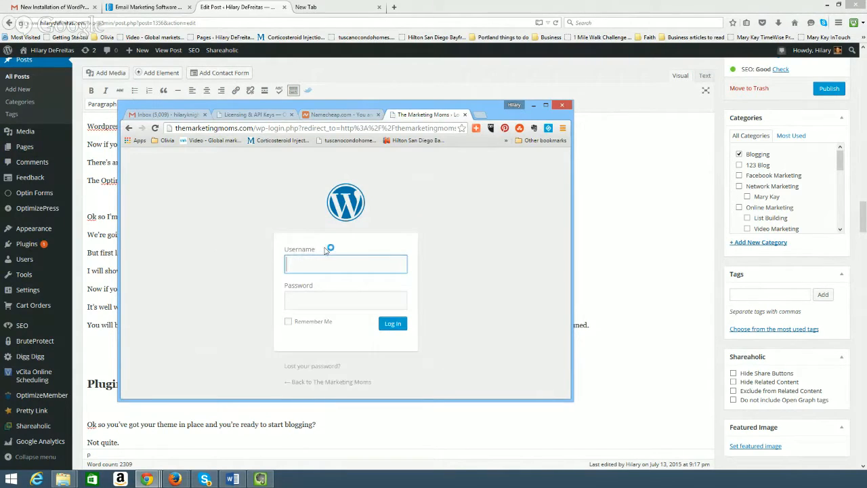
key("Tab")
type("•••••••")
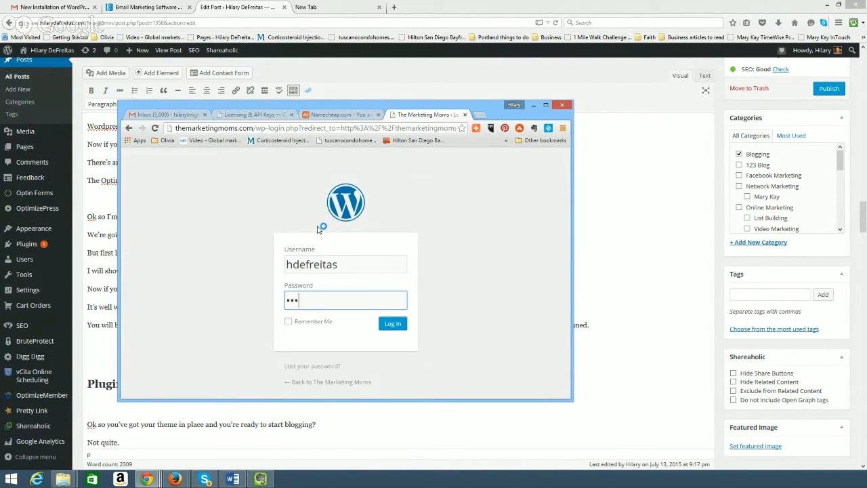
type("••••••")
key("Return")
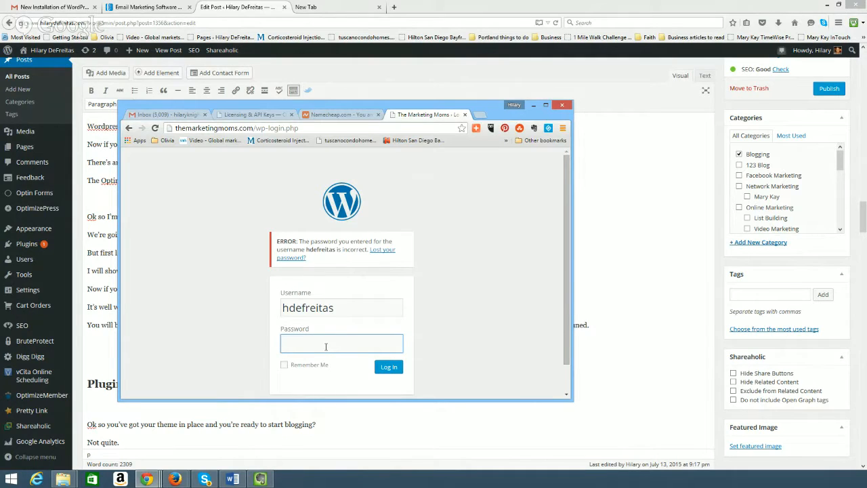
Re-enter the account password after the error, pasting it, and log in.
type("•••••••••••••")
key("Return")
left_click_drag(455, 7, 0, 13)
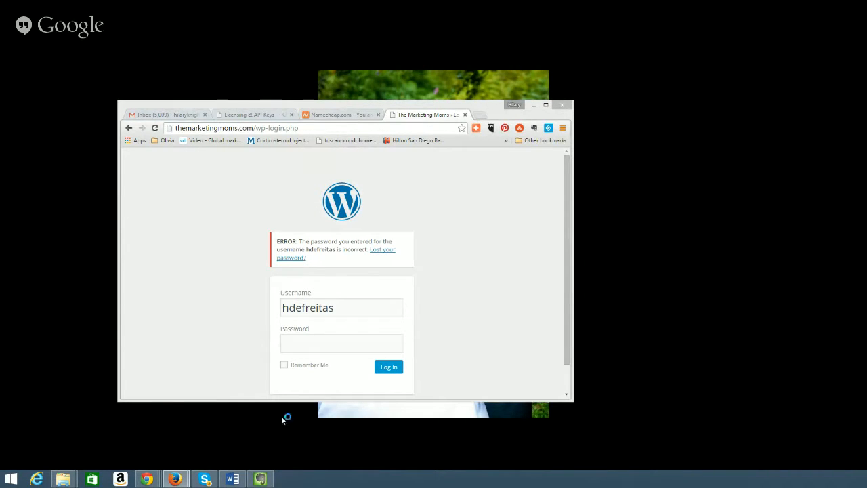
left_click(295, 346)
key("ctrl+v")
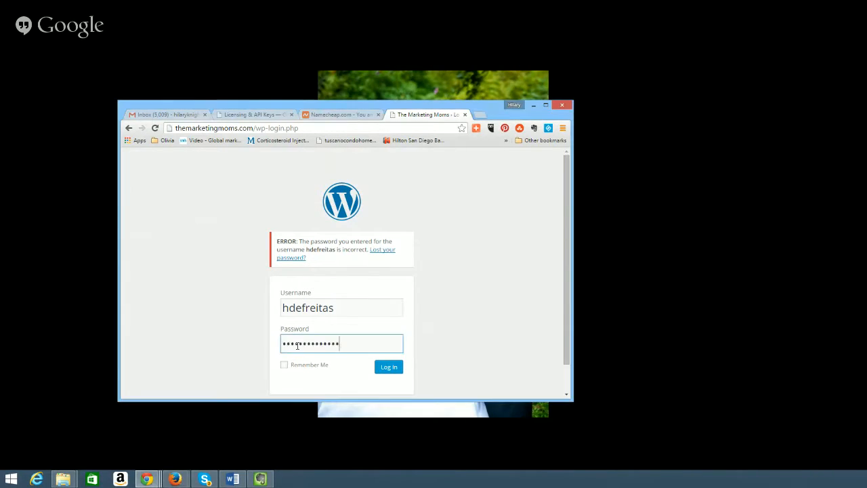
left_click(387, 369)
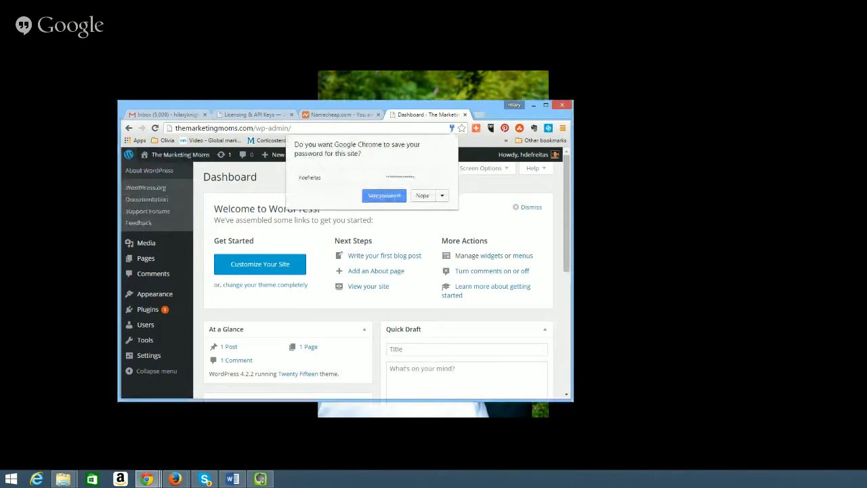
Decline Chrome's save-password offer and maximize the window showing the Dashboard.
left_click(423, 195)
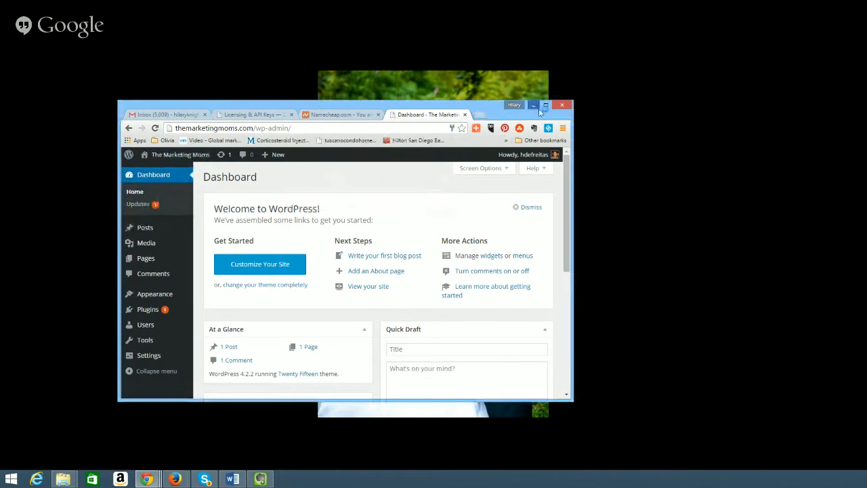
left_click(547, 107)
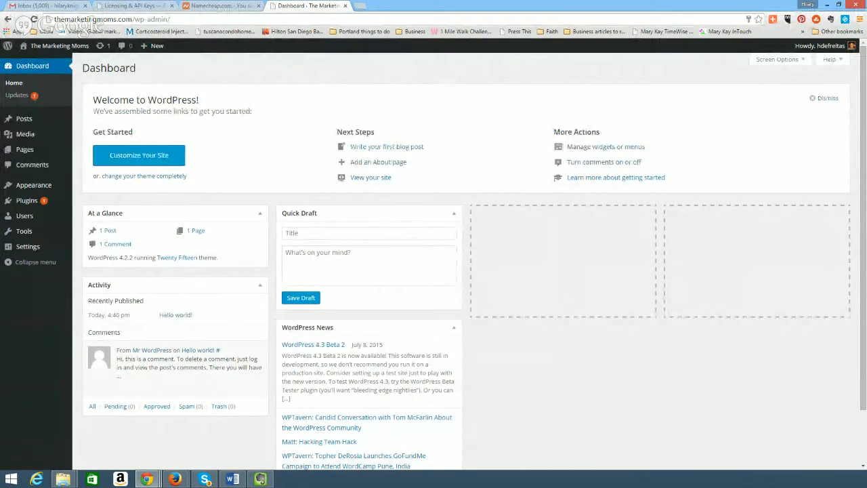
left_click(290, 8)
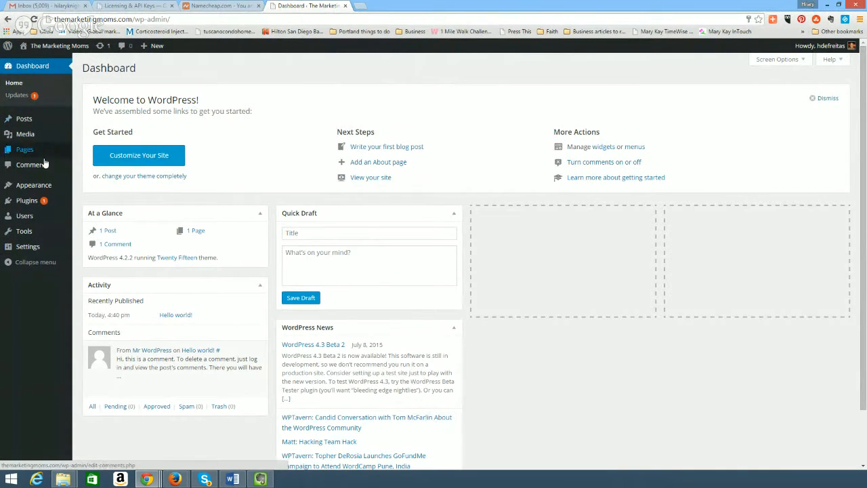
mouse_move(38, 238)
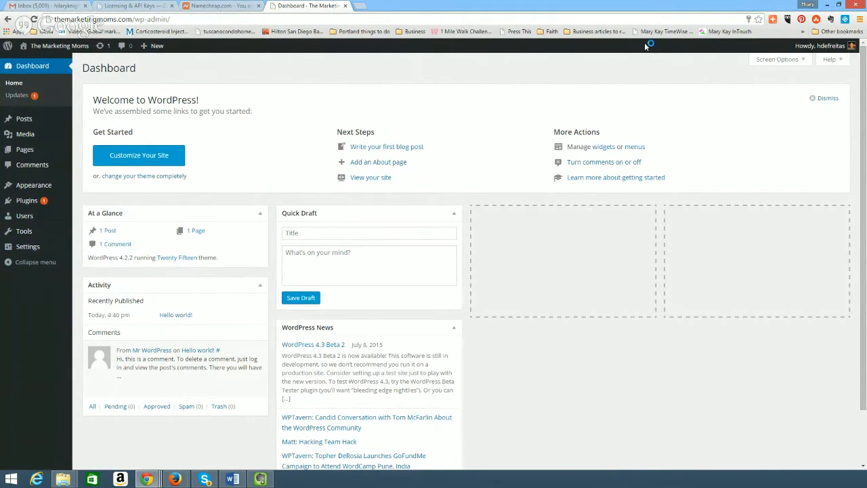
Zoom the admin pages to 150% and open Appearance > Themes.
left_click(862, 19)
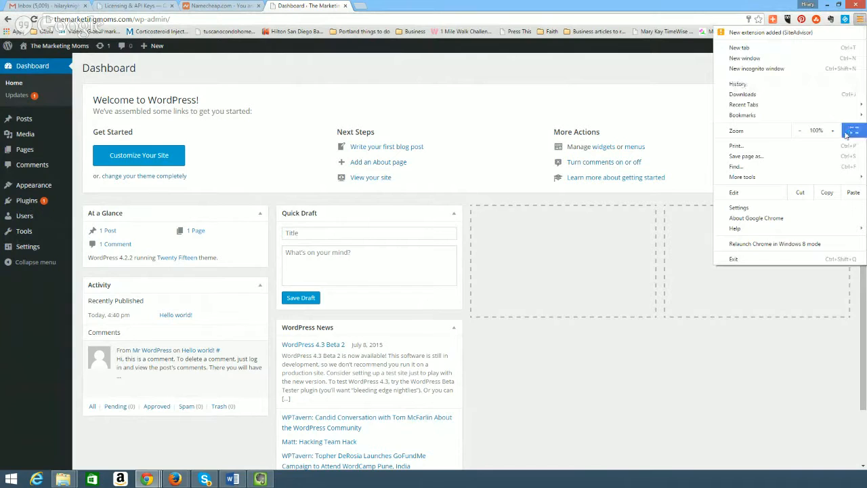
left_click(834, 132)
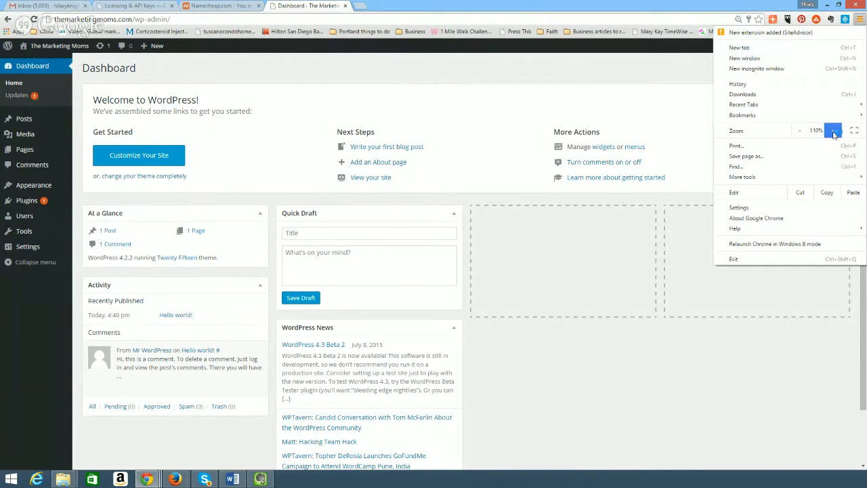
left_click(834, 133)
left_click(834, 133)
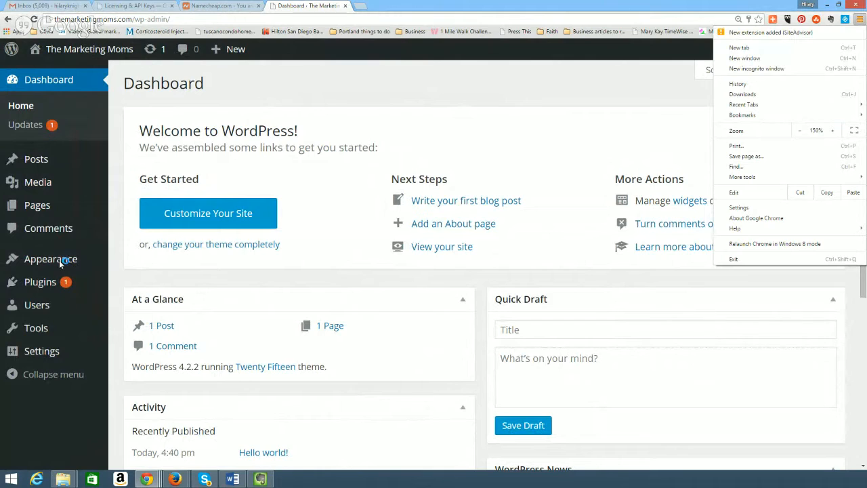
left_click(862, 20)
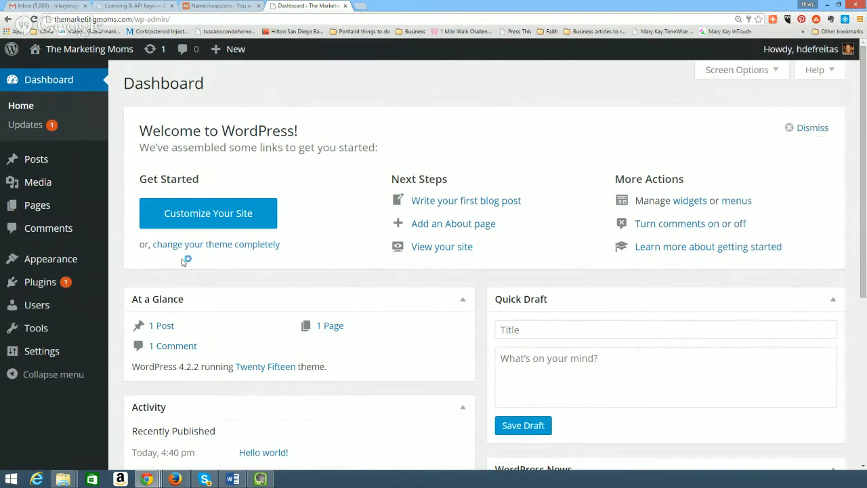
mouse_move(51, 262)
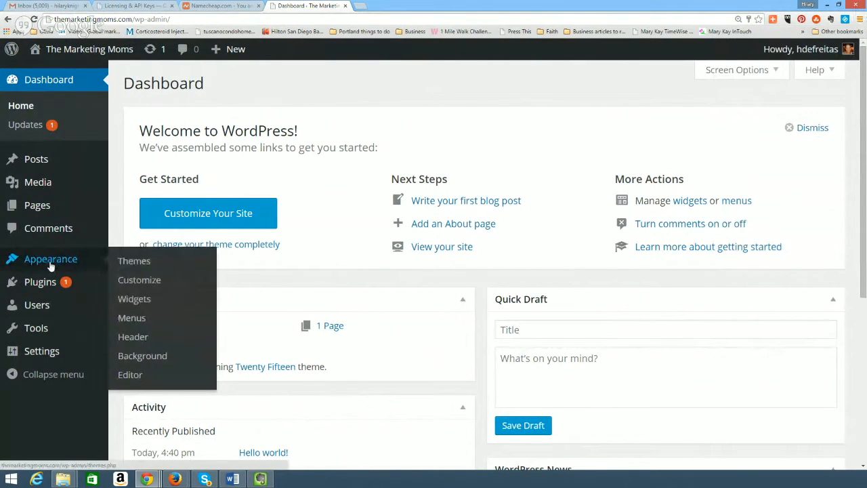
left_click(144, 265)
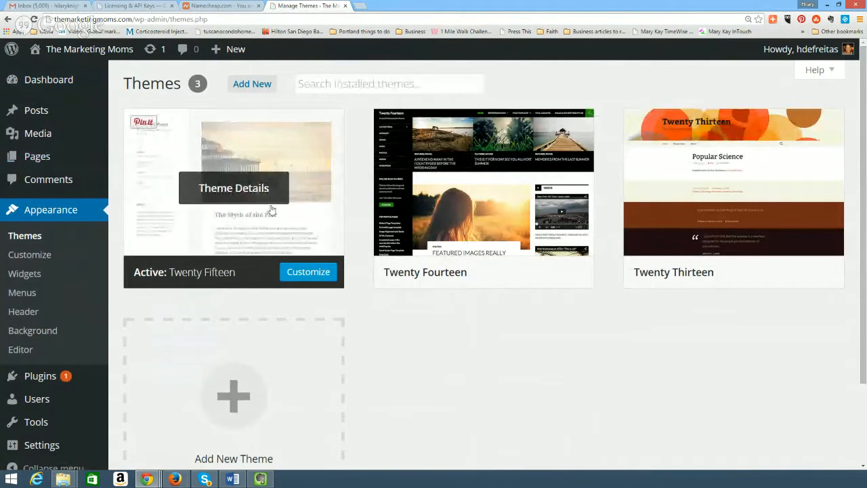
Try a 'Genesis' theme search, then open the Add New Theme page.
mouse_move(730, 225)
left_click(294, 354)
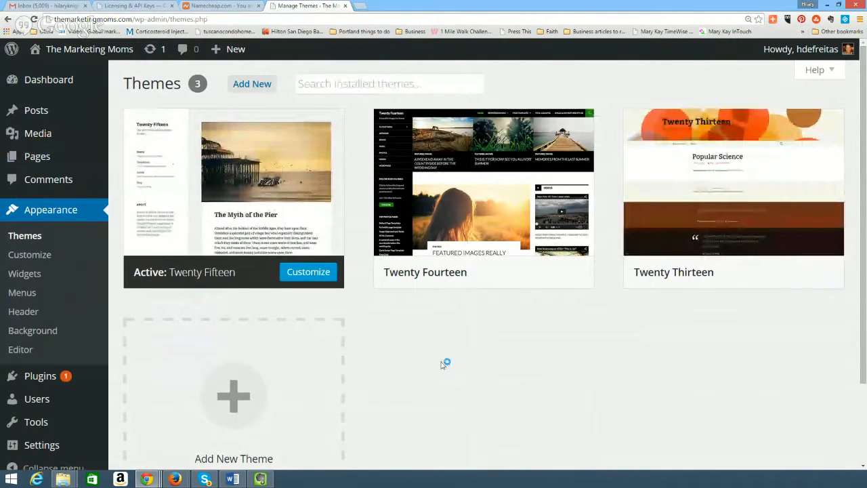
scroll(445, 363, "down", 2)
scroll(512, 356, "up", 2)
mouse_move(509, 236)
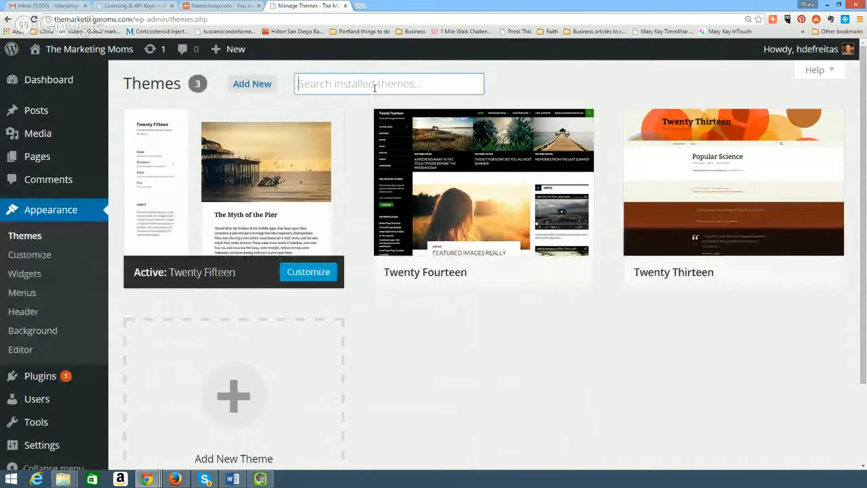
type("Gen")
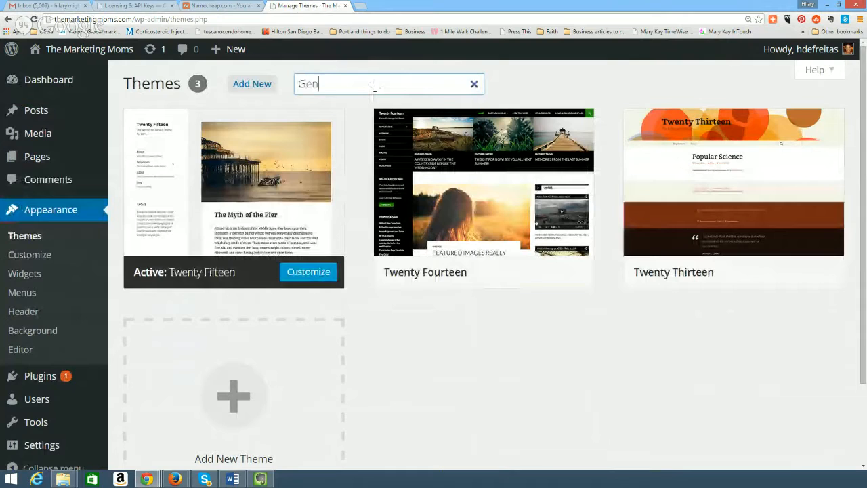
type("esis")
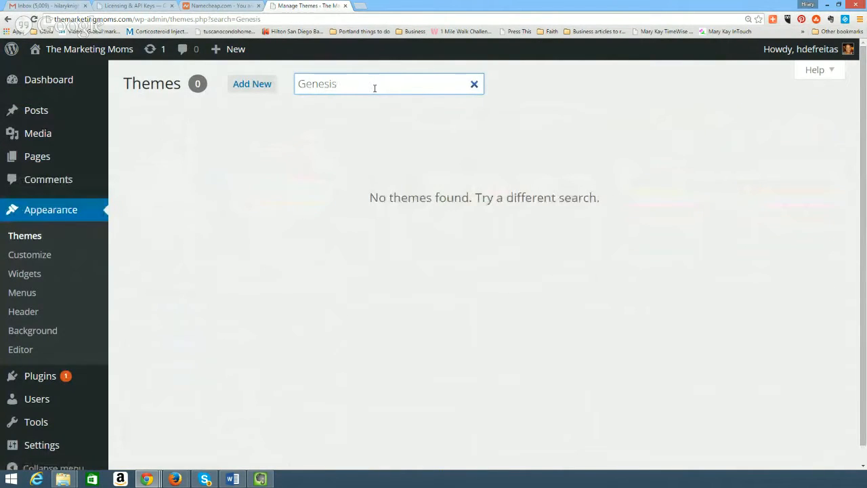
key("BackSpace")
key("BackSpace")
key("BackSpace")
key("BackSpace")
key("BackSpace")
key("BackSpace")
key("BackSpace")
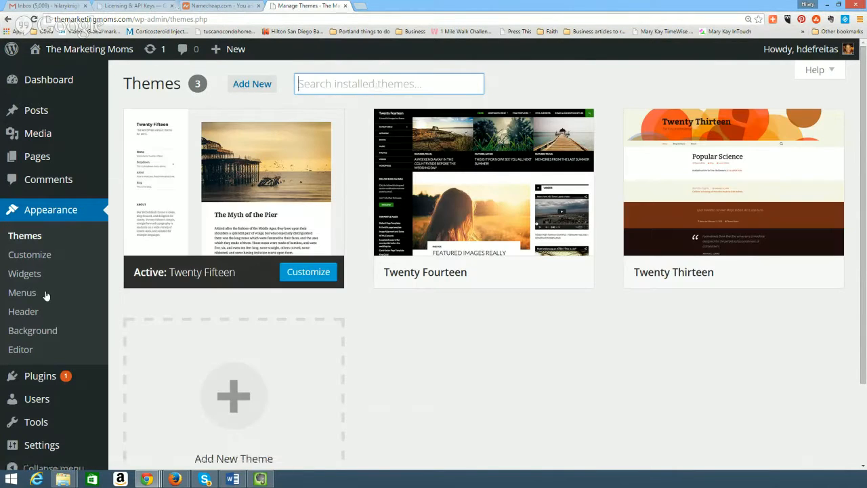
scroll(45, 296, "down", 3)
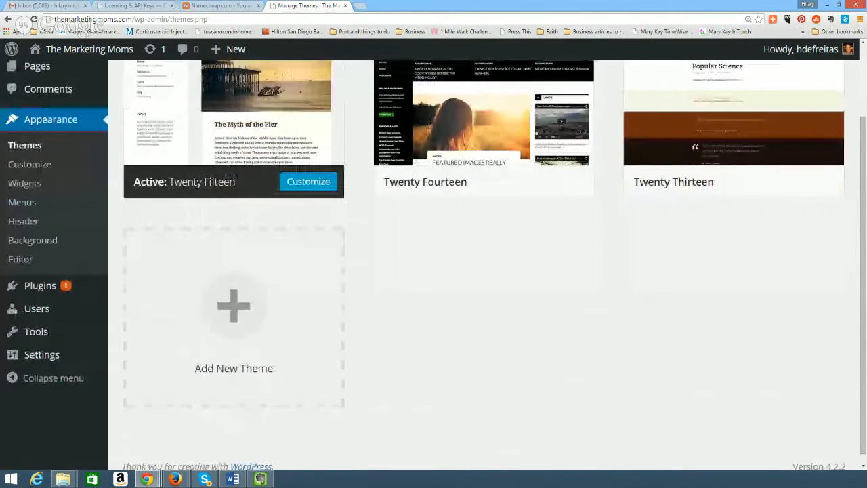
left_click(227, 331)
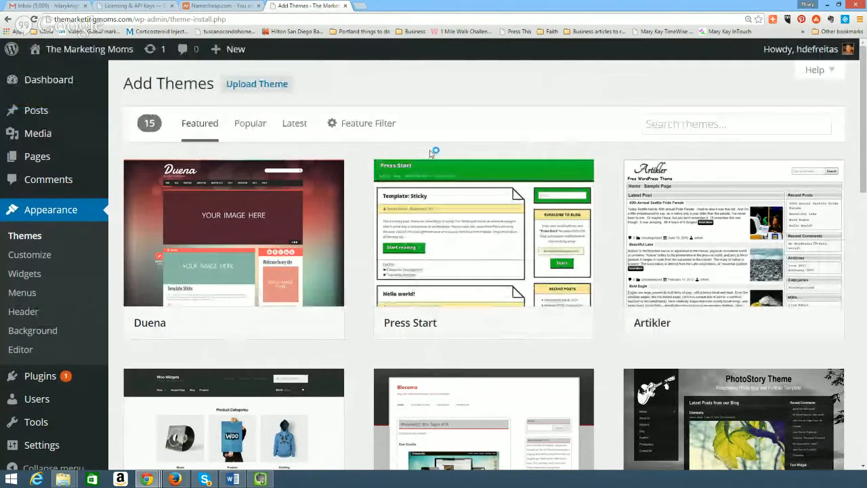
scroll(498, 330, "down", 2)
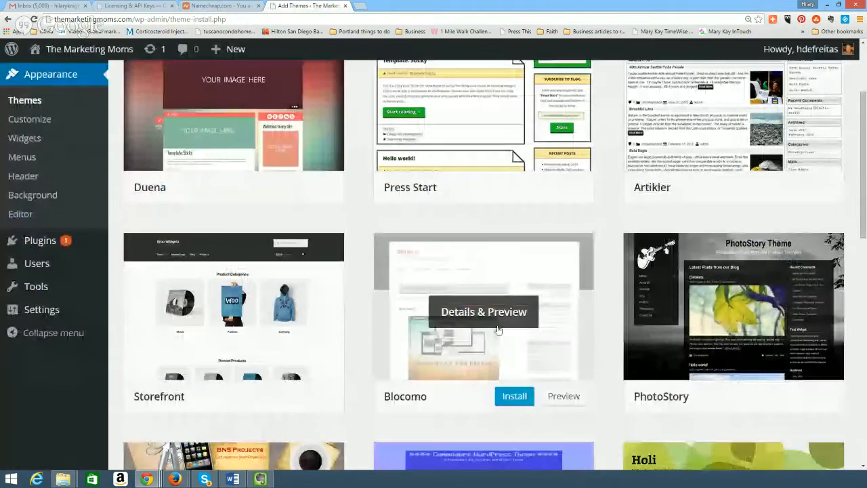
scroll(498, 330, "down", 1)
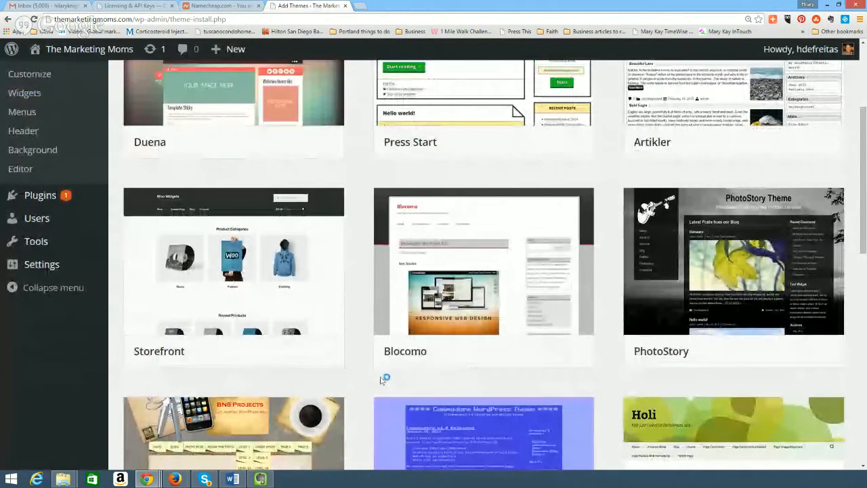
scroll(381, 381, "down", 1)
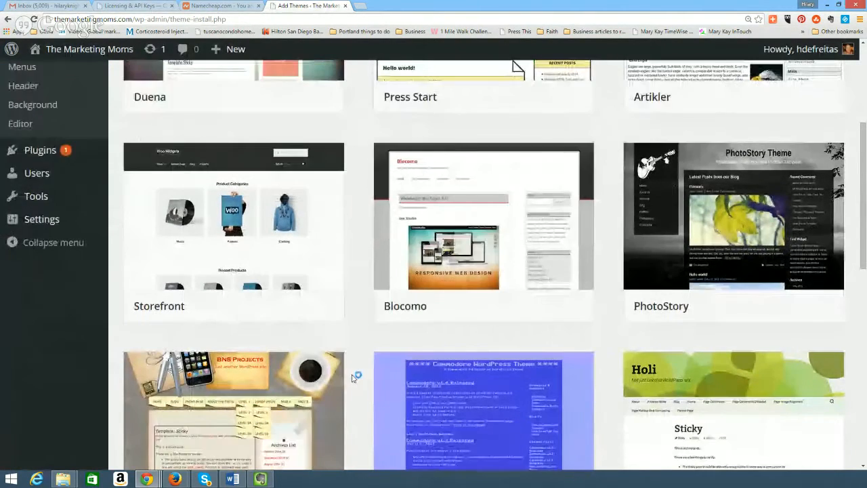
scroll(353, 378, "down", 5)
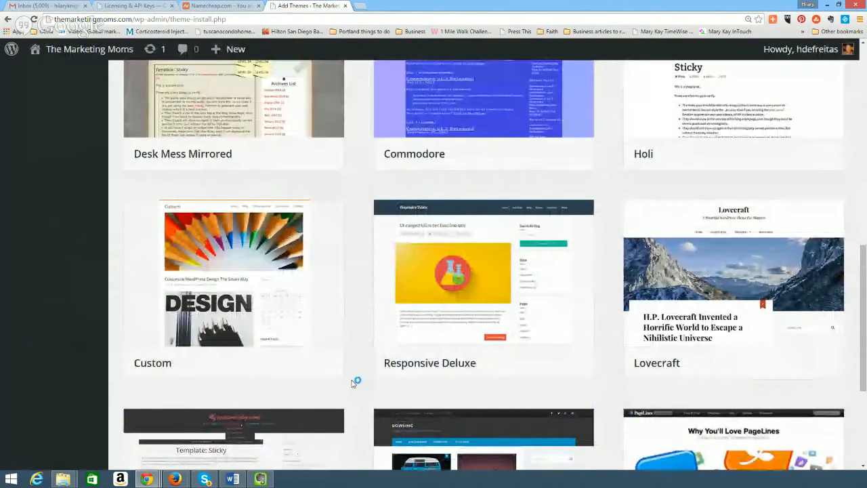
scroll(353, 378, "down", 3)
scroll(357, 371, "down", 3)
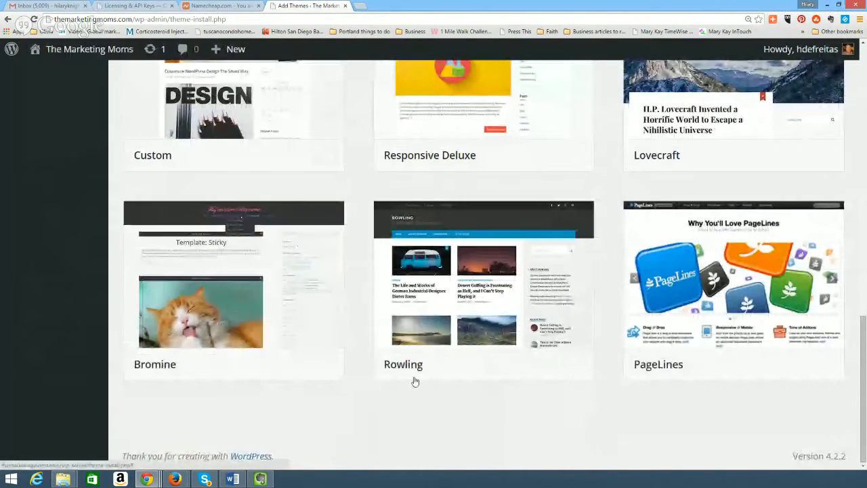
scroll(415, 381, "up", 15)
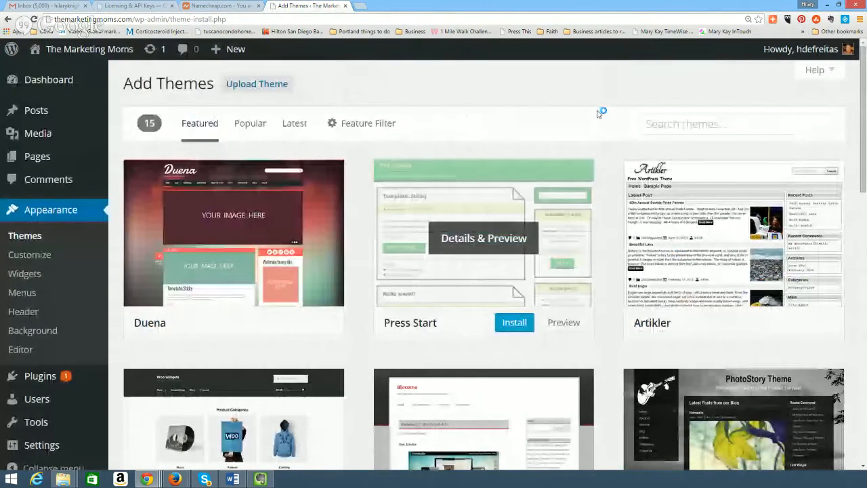
left_click(660, 129)
Replace the 'genesi' search with 'thesis' and browse the 1962 matching themes.
type("gene")
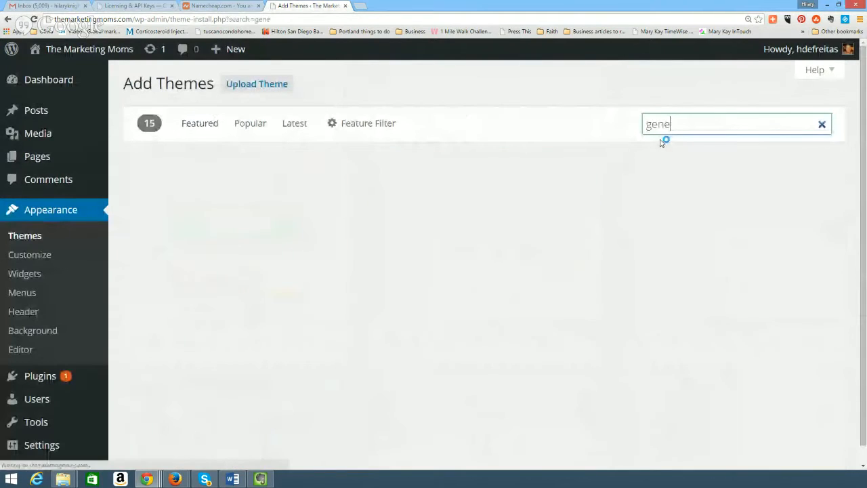
type("si")
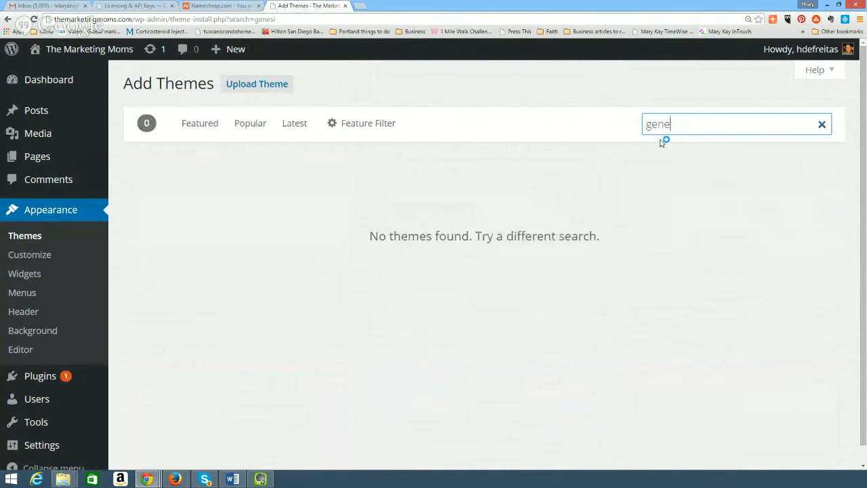
key("BackSpace")
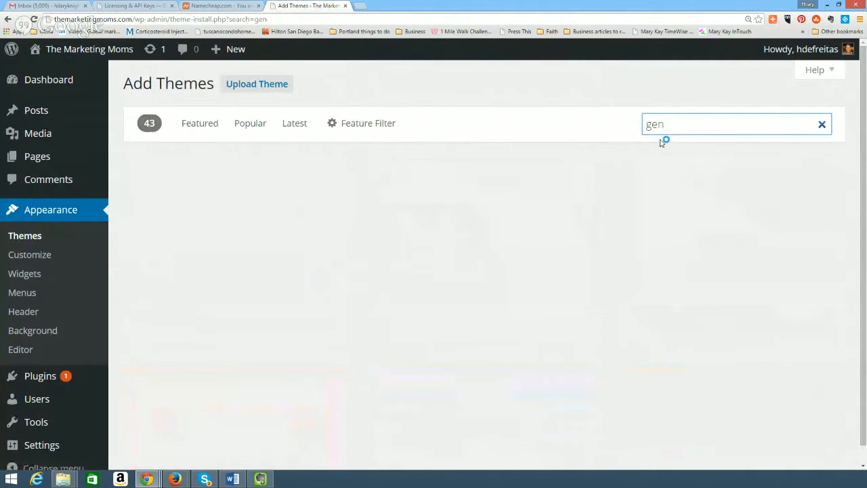
key("BackSpace")
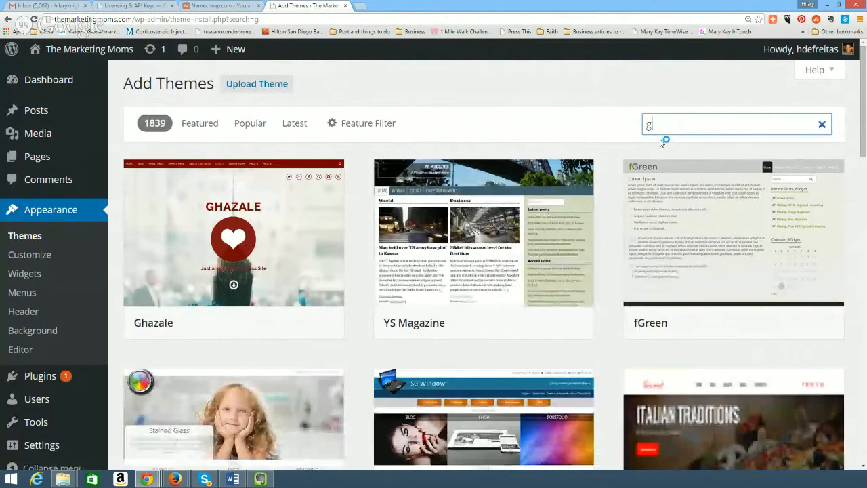
key("BackSpace")
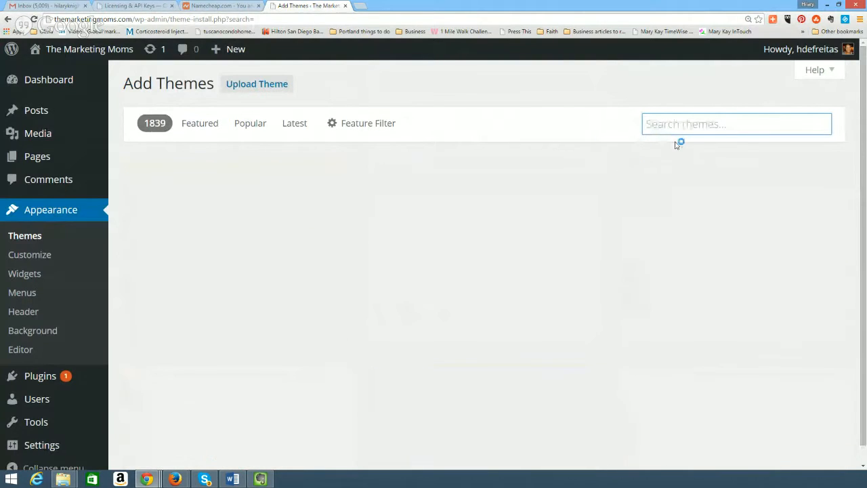
type("thesis")
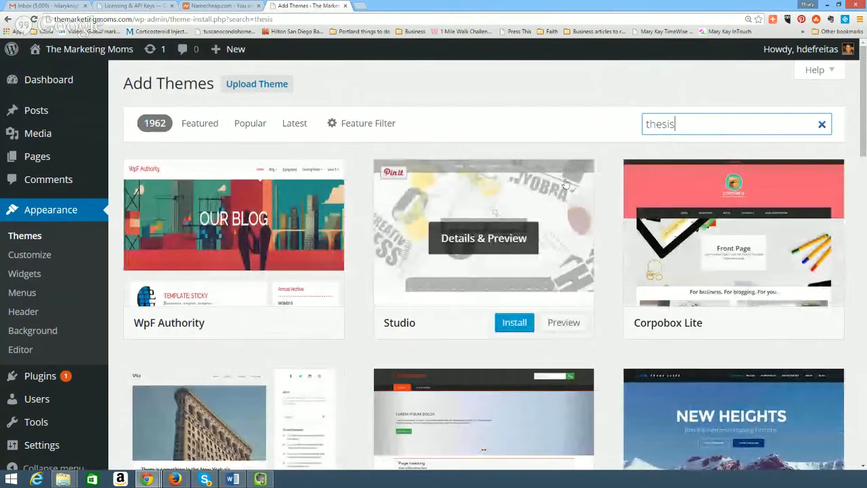
scroll(569, 196, "down", 2)
scroll(529, 240, "down", 1)
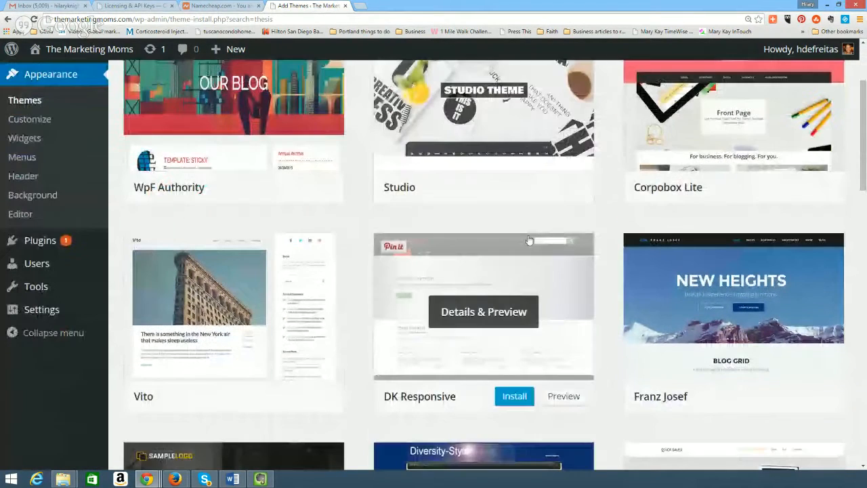
scroll(585, 290, "down", 4)
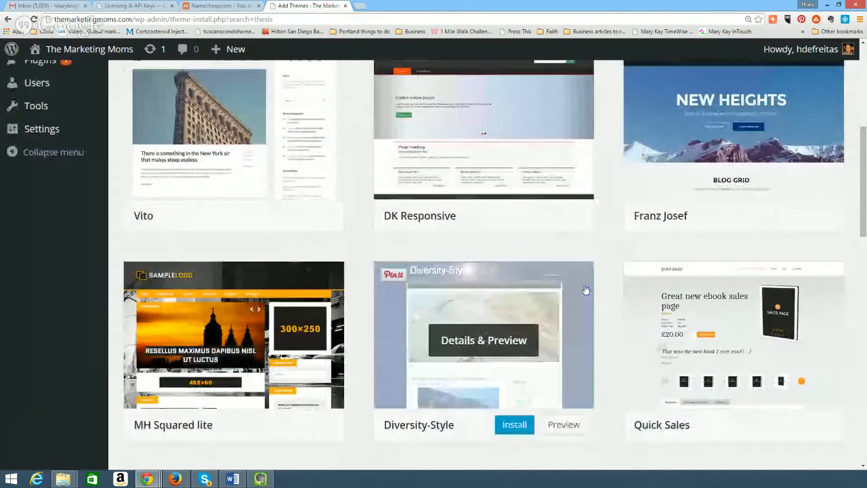
scroll(585, 290, "down", 2)
scroll(584, 291, "up", 4)
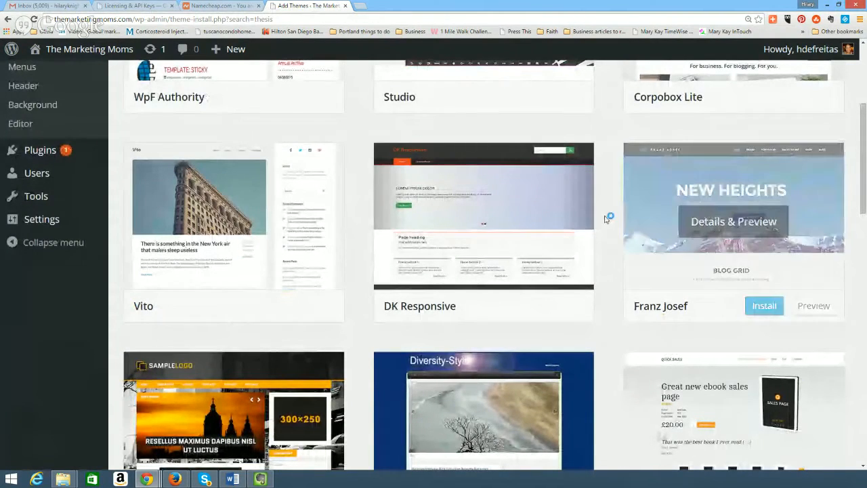
scroll(611, 227, "down", 3)
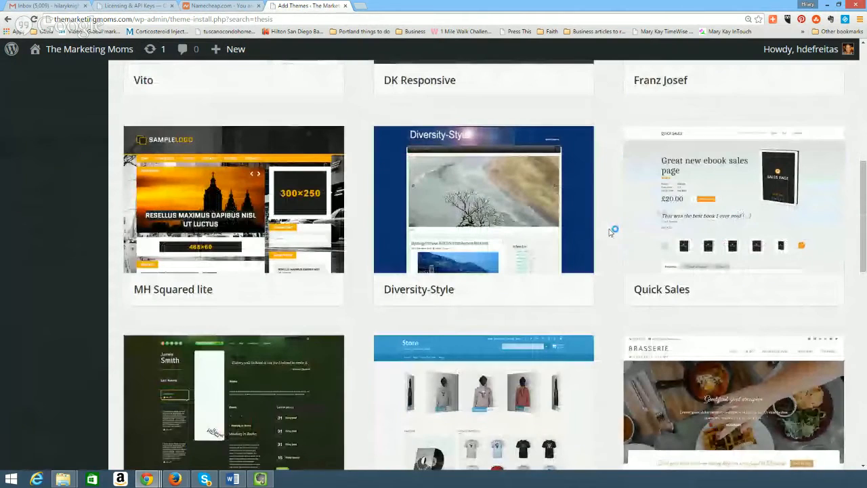
scroll(612, 230, "down", 5)
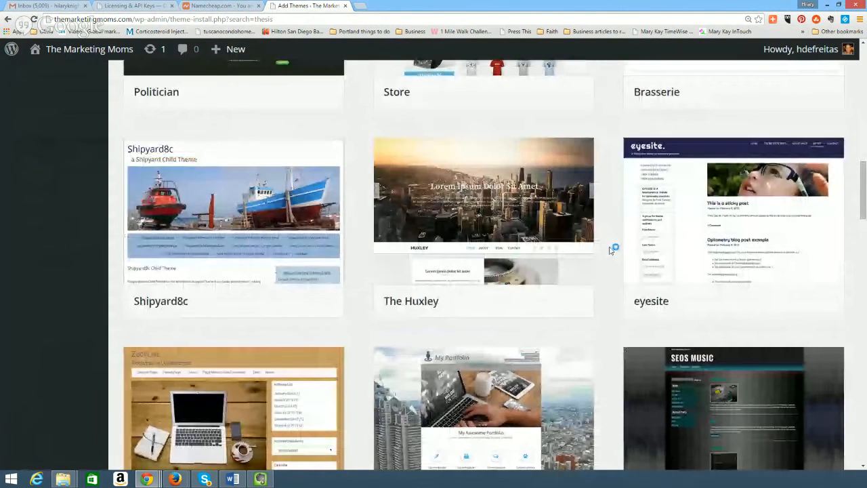
scroll(612, 251, "up", 12)
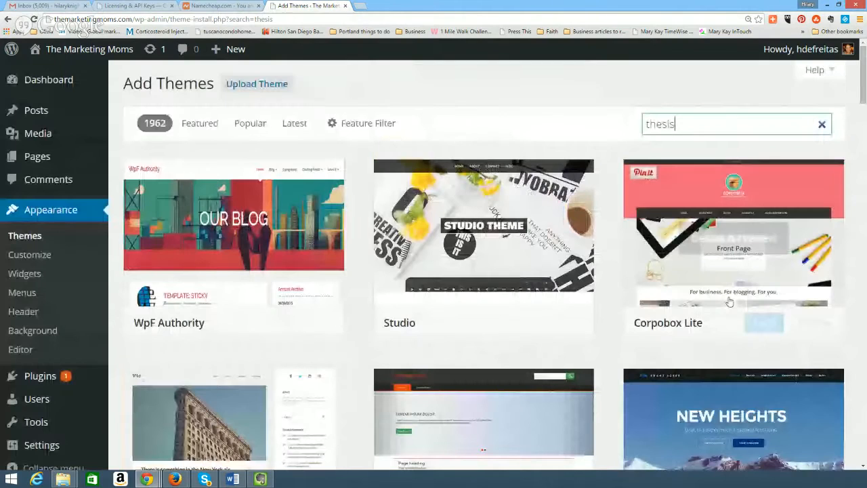
Return to the featured themes list and open the Custom theme's details and preview.
mouse_move(456, 179)
left_click(200, 124)
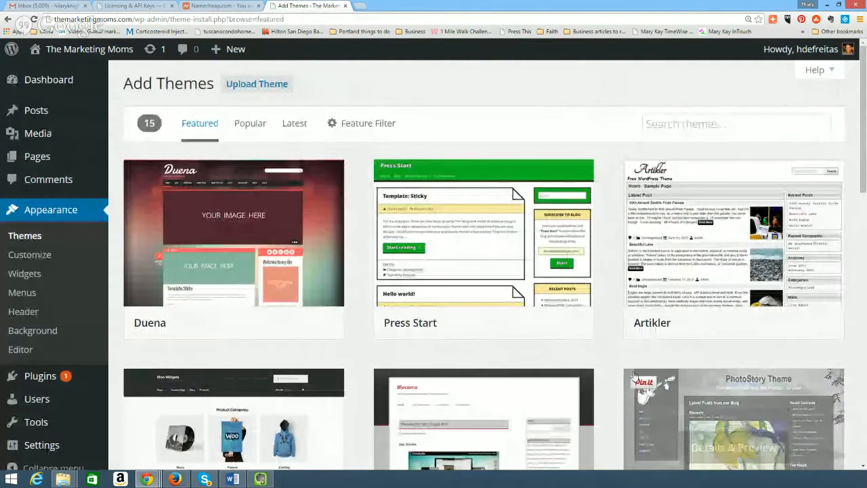
scroll(446, 345, "down", 1)
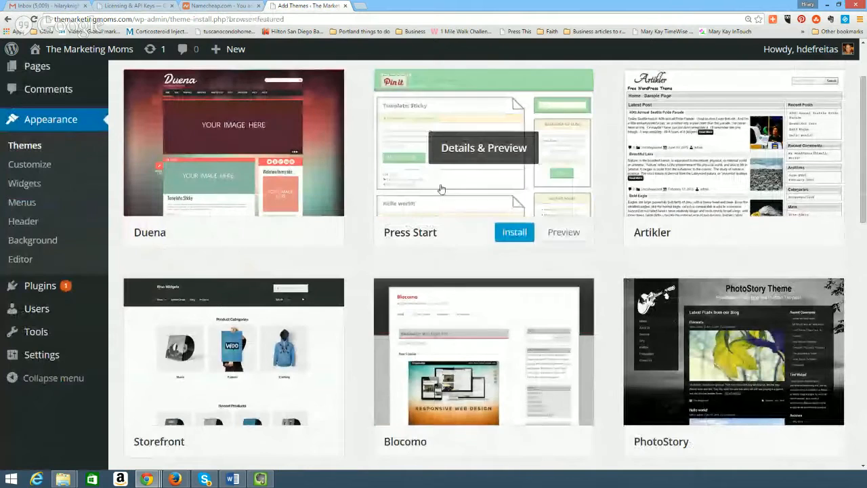
scroll(502, 209, "down", 4)
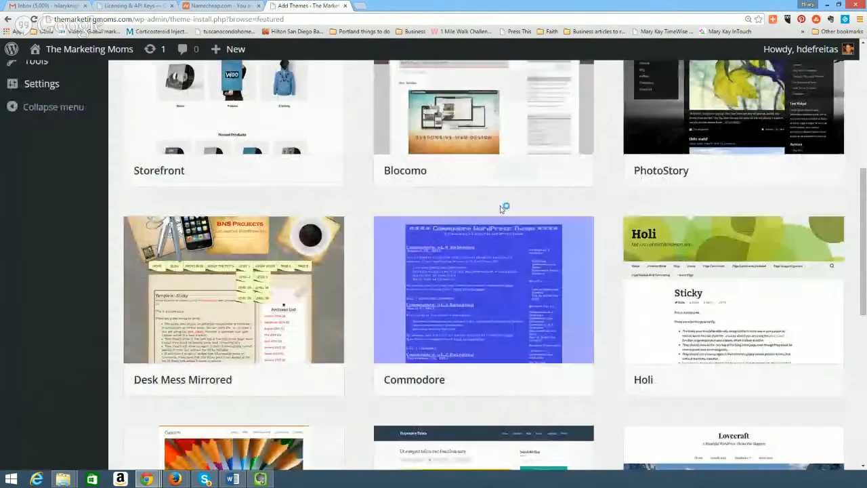
scroll(508, 284, "down", 2)
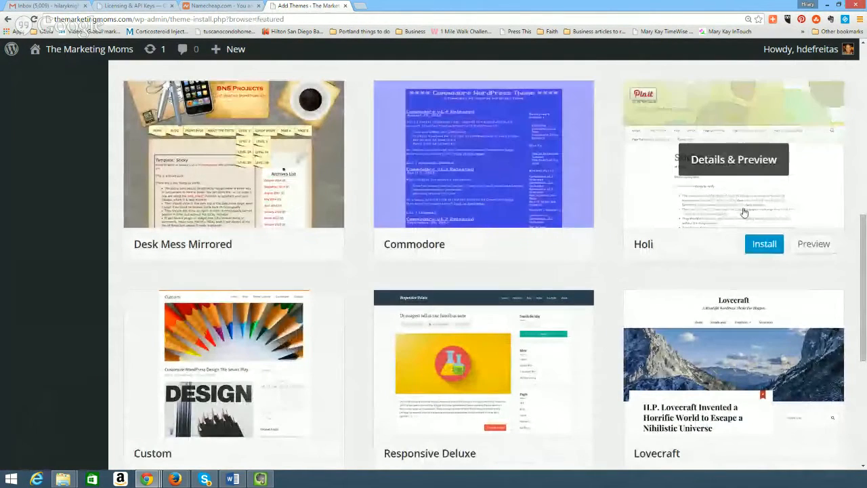
scroll(732, 249, "down", 1)
scroll(730, 253, "down", 1)
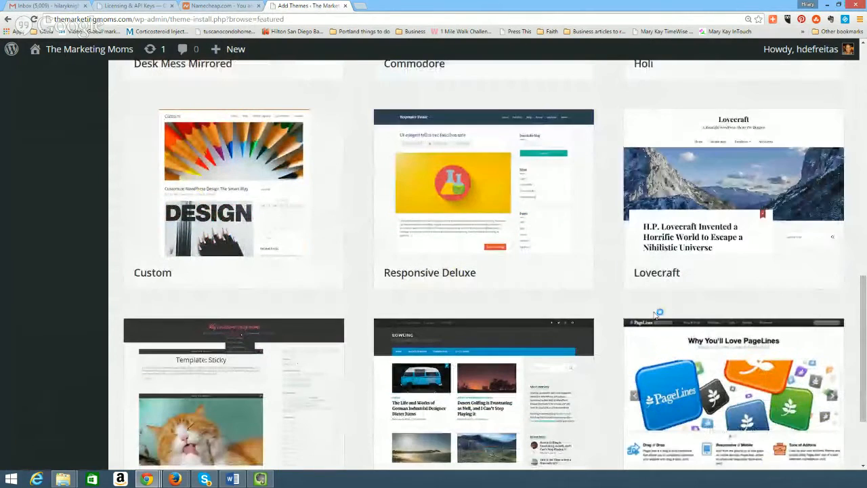
left_click(238, 192)
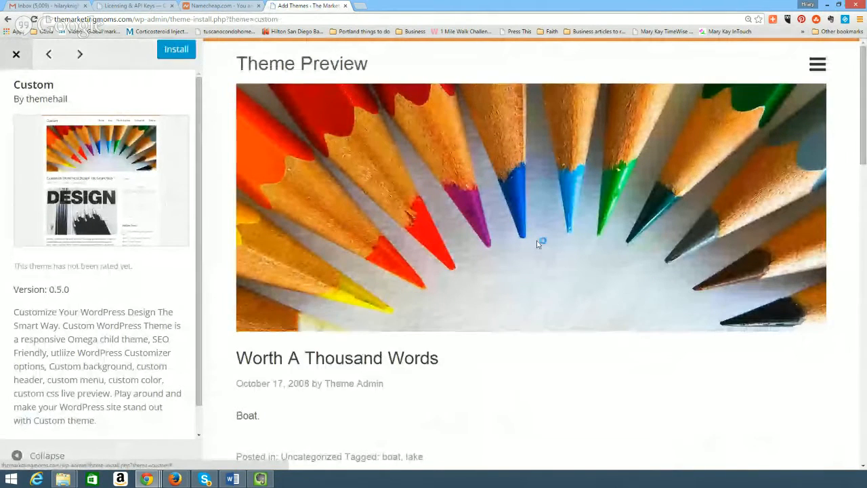
Look over the Custom preview, then close it to return to the themes grid.
scroll(538, 244, "down", 10)
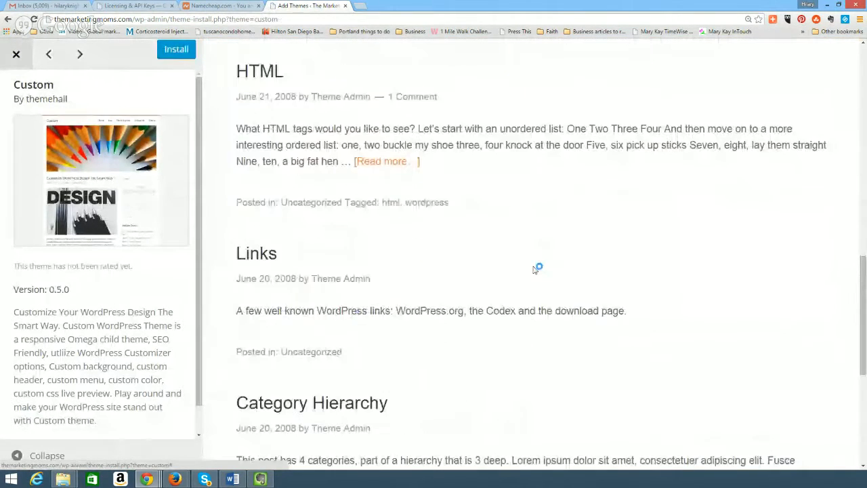
scroll(535, 269, "down", 3)
scroll(534, 268, "up", 12)
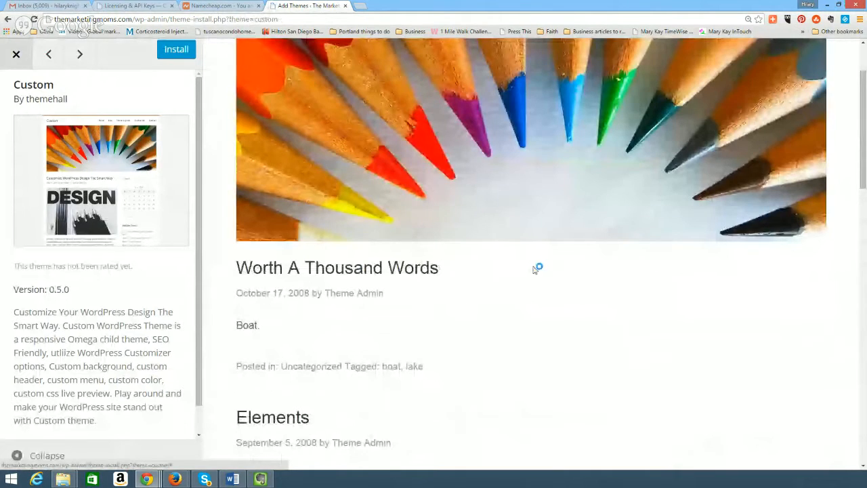
scroll(535, 269, "up", 2)
left_click(16, 54)
scroll(627, 330, "down", 2)
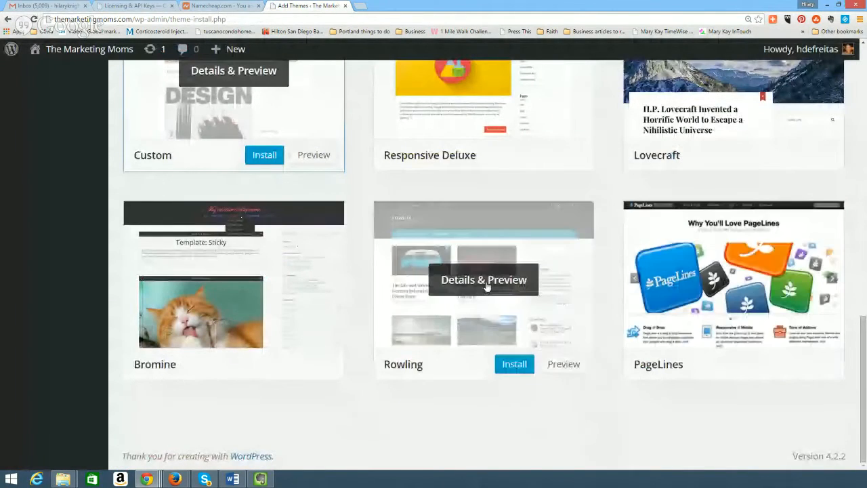
left_click(486, 287)
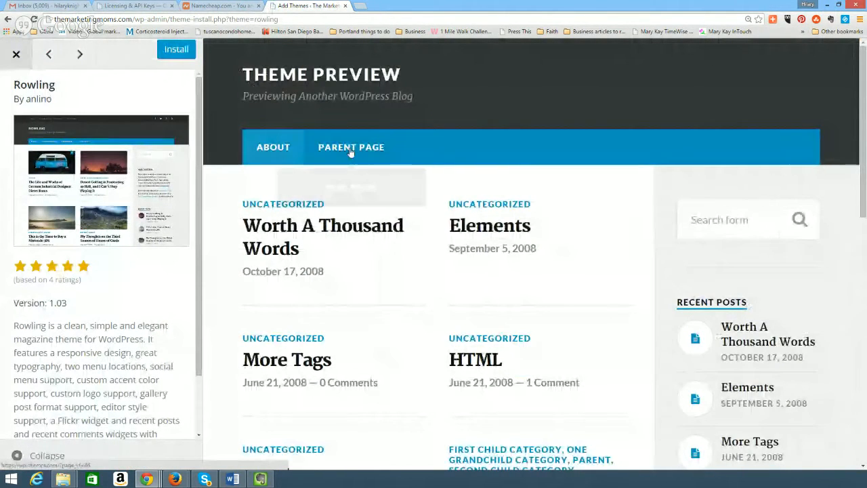
left_click(279, 149)
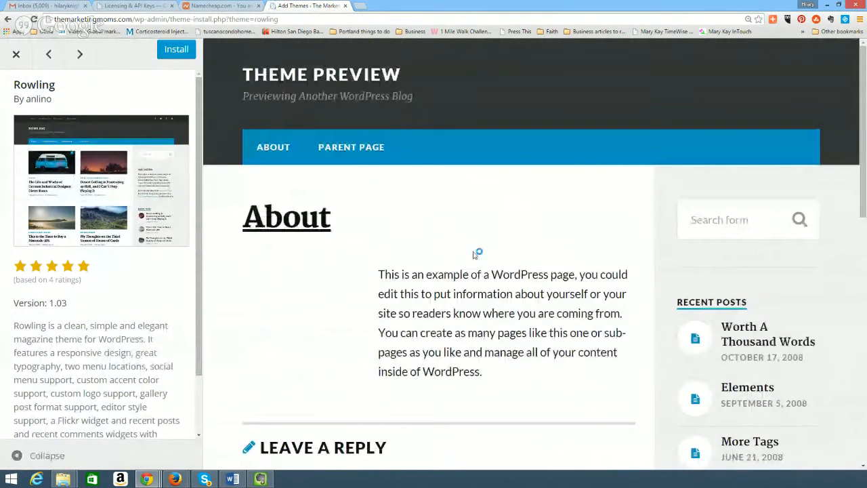
scroll(476, 253, "down", 3)
scroll(776, 379, "down", 4)
scroll(752, 270, "up", 7)
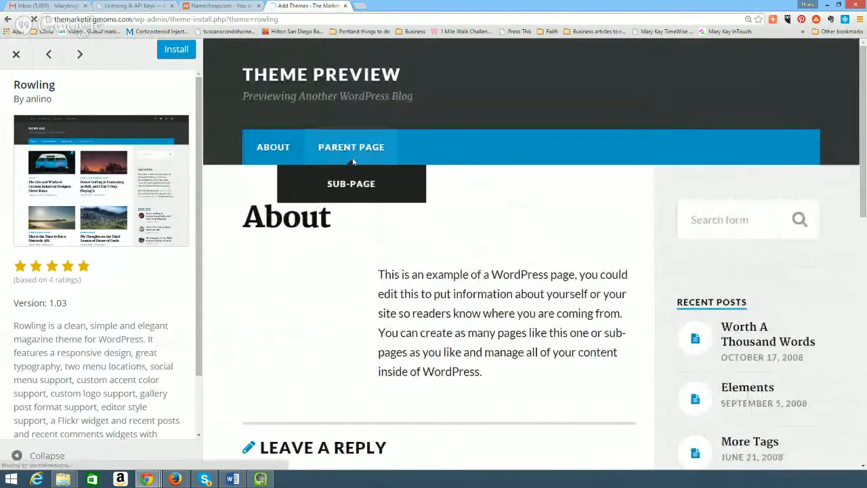
left_click(353, 157)
scroll(630, 274, "down", 5)
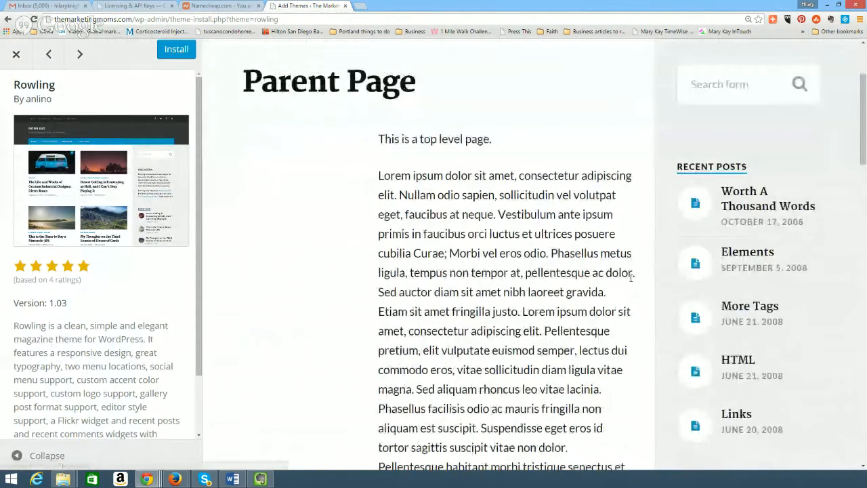
scroll(613, 281, "up", 2)
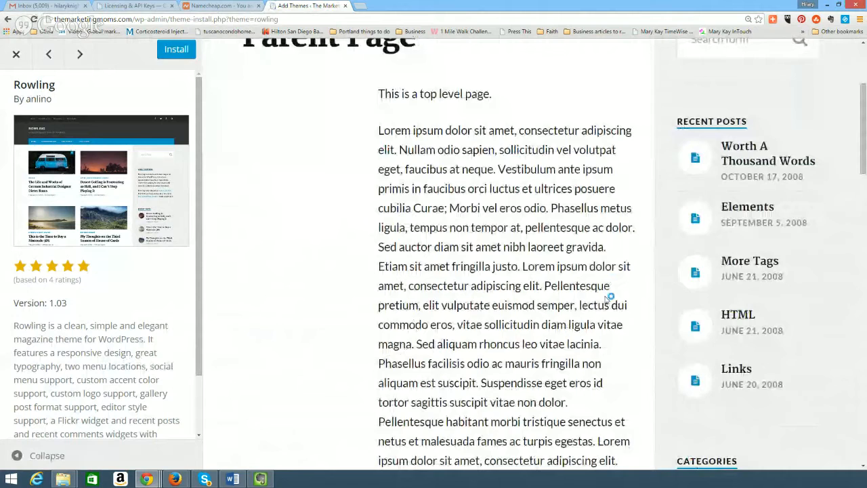
scroll(608, 298, "up", 3)
left_click(17, 55)
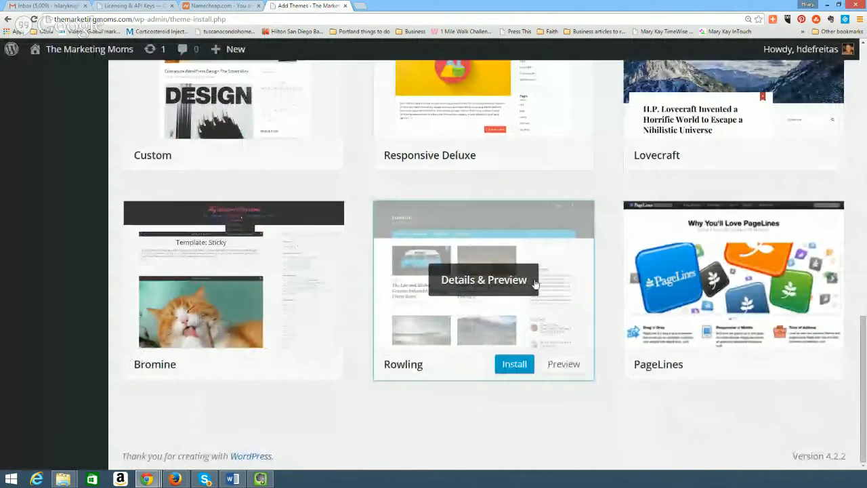
scroll(599, 349, "up", 4)
scroll(600, 349, "up", 5)
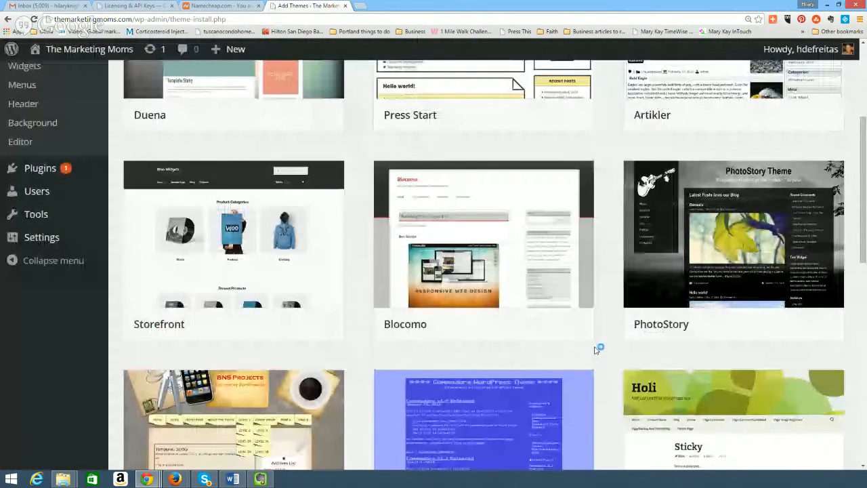
scroll(595, 350, "up", 3)
Show the Popular tab and browse cards like Zerif Lite, Customizr and Storefront.
left_click(238, 129)
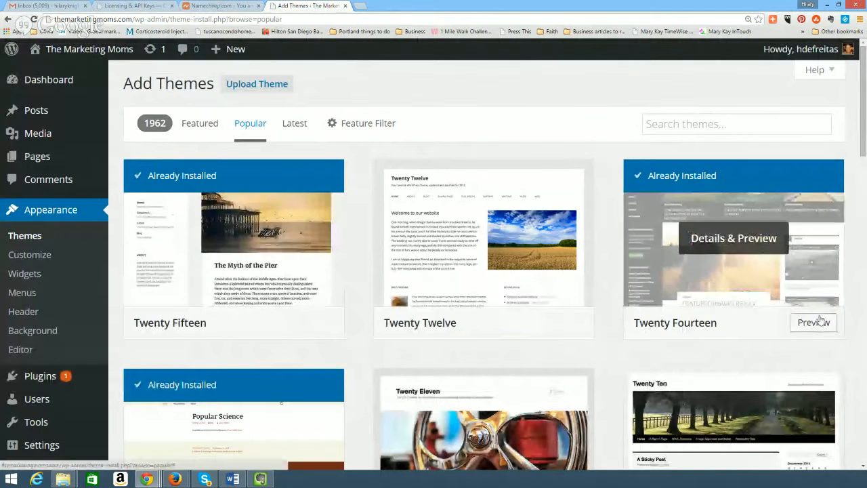
left_click(816, 322)
scroll(795, 355, "down", 2)
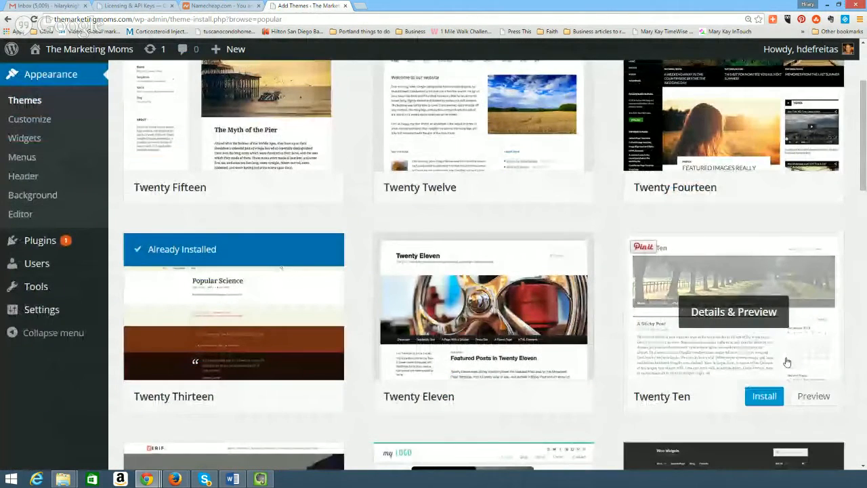
scroll(786, 364, "down", 1)
scroll(784, 368, "down", 2)
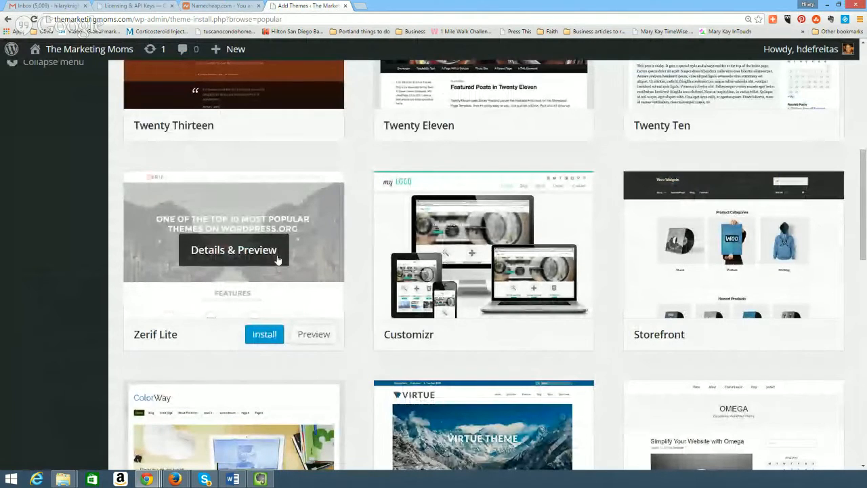
scroll(252, 176, "down", 1)
left_click(252, 173)
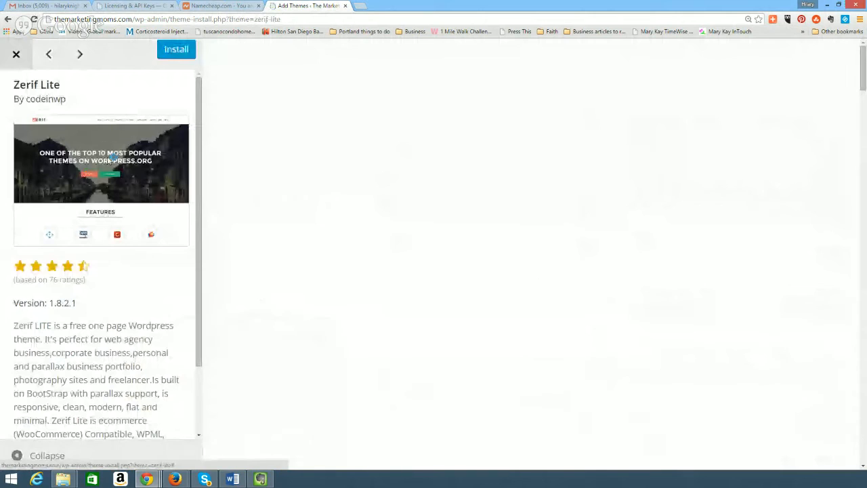
scroll(672, 284, "down", 5)
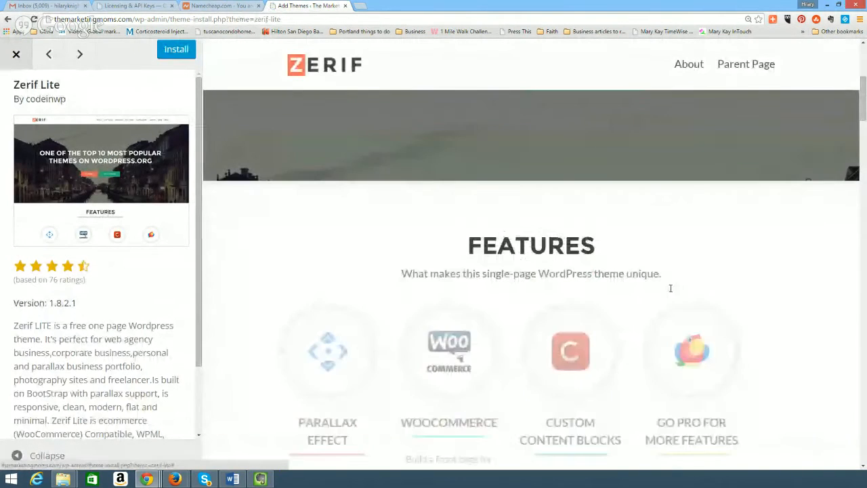
scroll(671, 288, "down", 15)
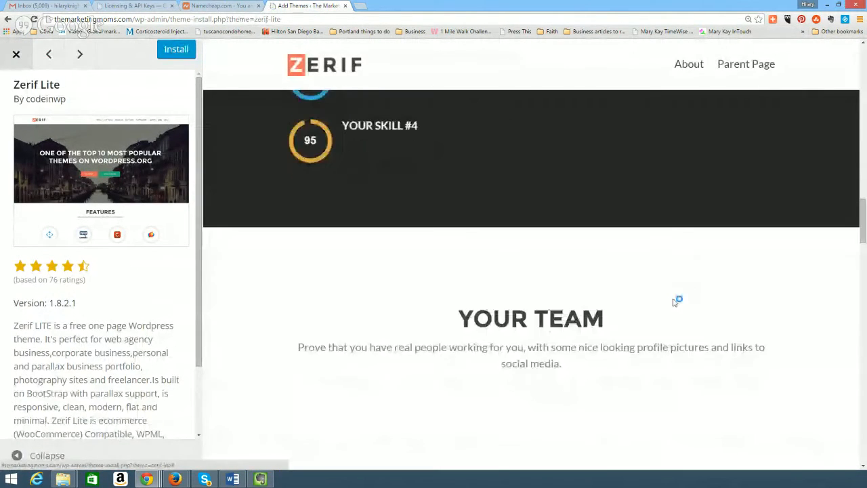
scroll(674, 301, "down", 10)
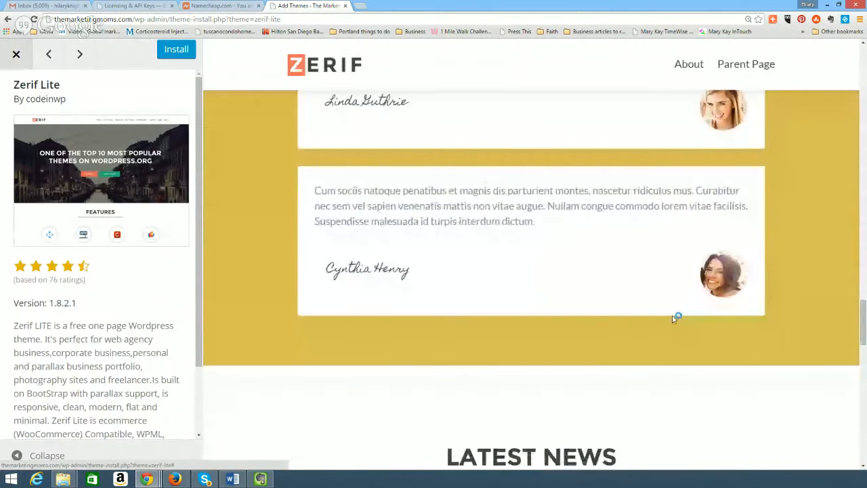
scroll(654, 264, "up", 20)
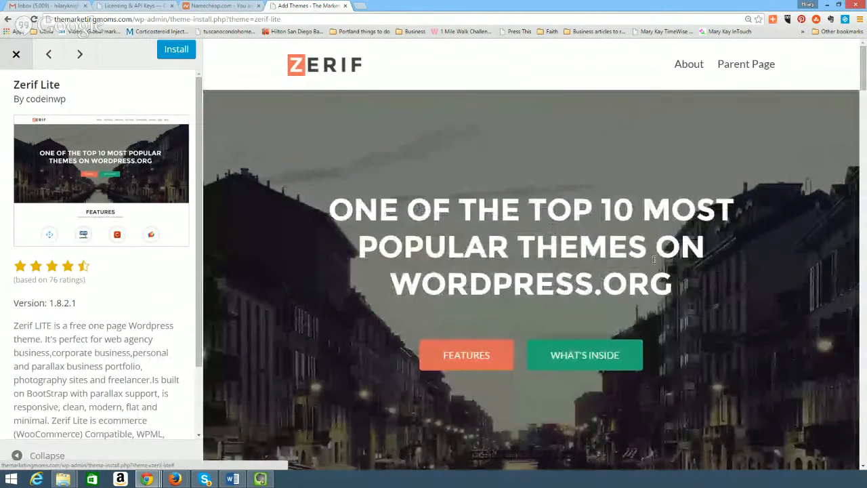
scroll(606, 257, "down", 10)
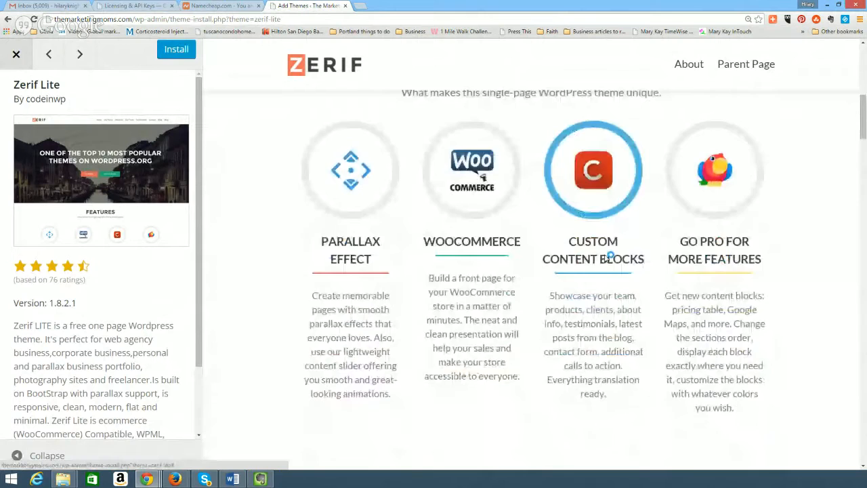
scroll(606, 258, "down", 10)
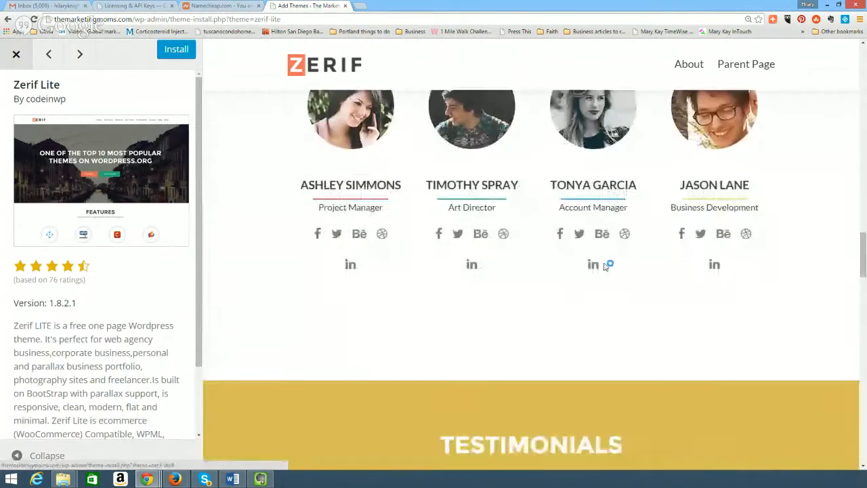
scroll(603, 271, "down", 10)
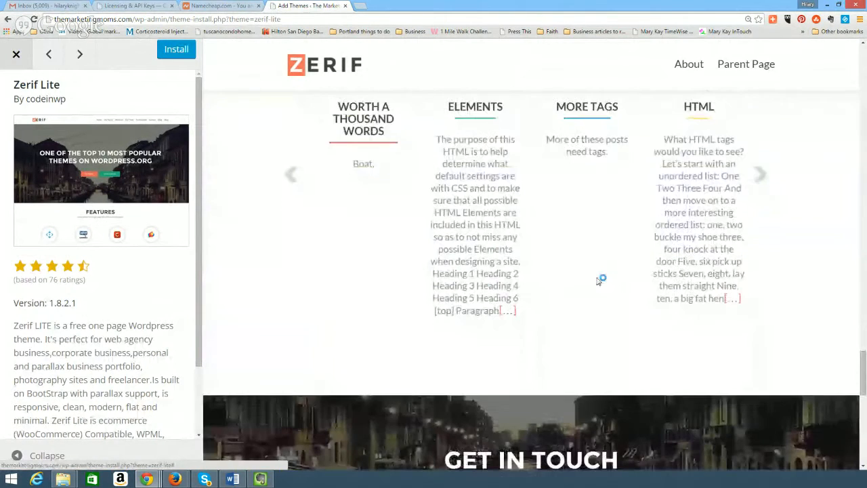
scroll(599, 284, "down", 3)
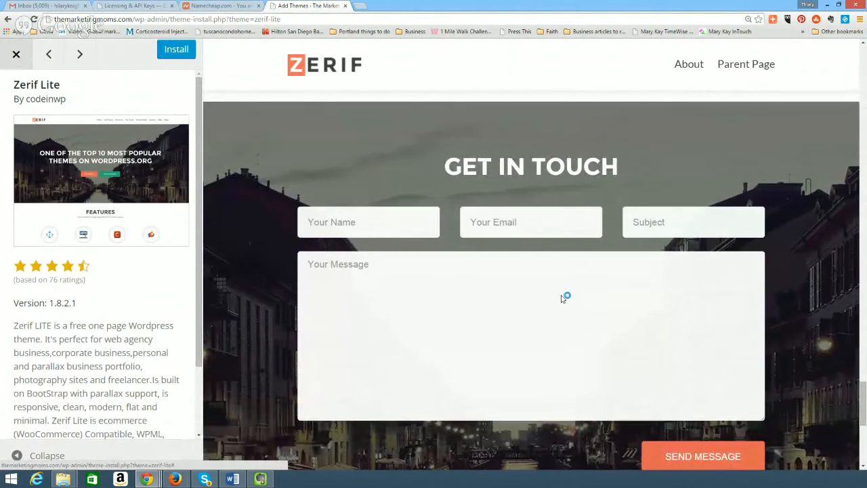
scroll(567, 291, "up", 20)
scroll(565, 275, "up", 2)
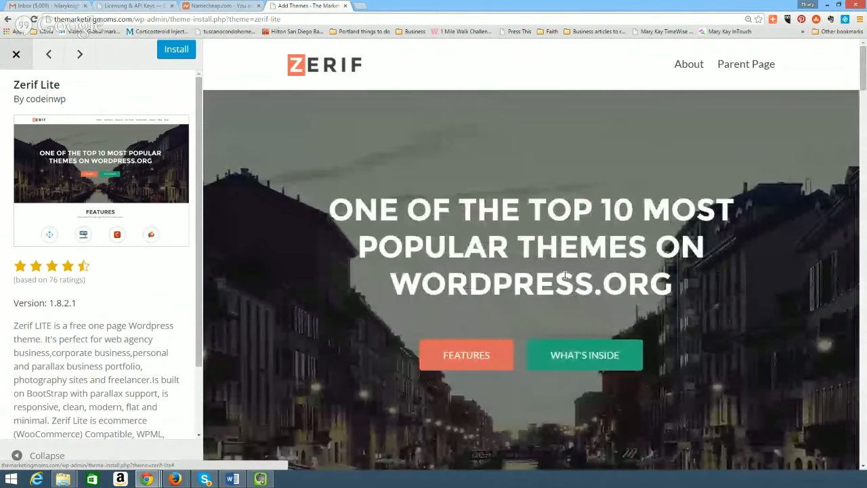
left_click(17, 55)
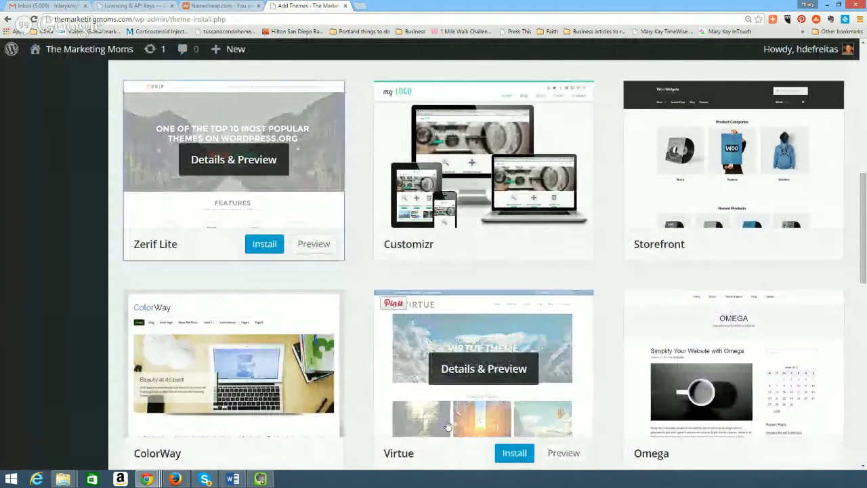
scroll(441, 428, "down", 2)
scroll(442, 428, "down", 2)
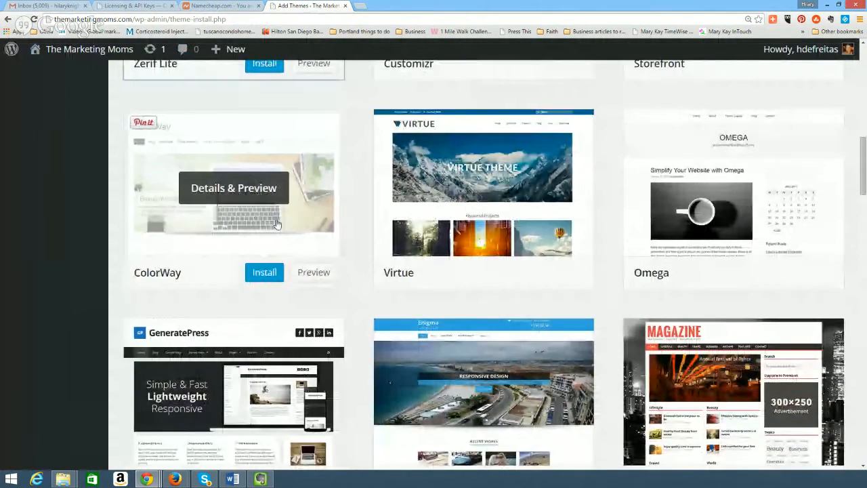
scroll(293, 264, "down", 1)
scroll(293, 265, "down", 1)
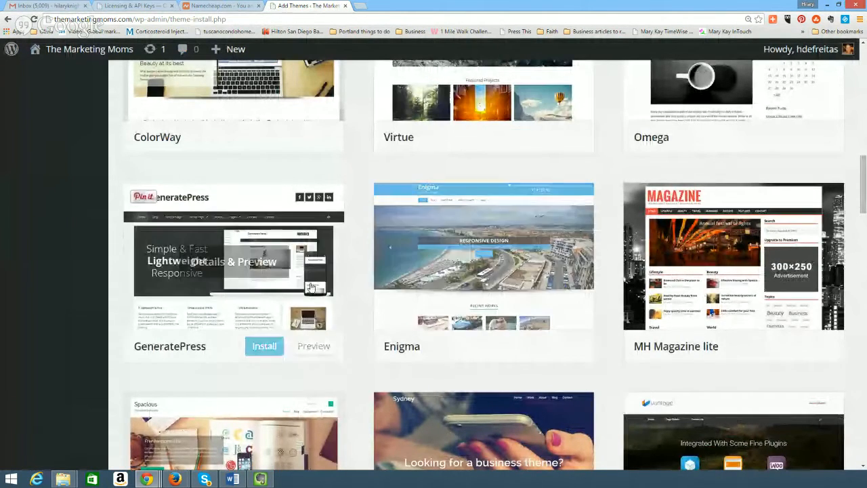
scroll(540, 294, "down", 2)
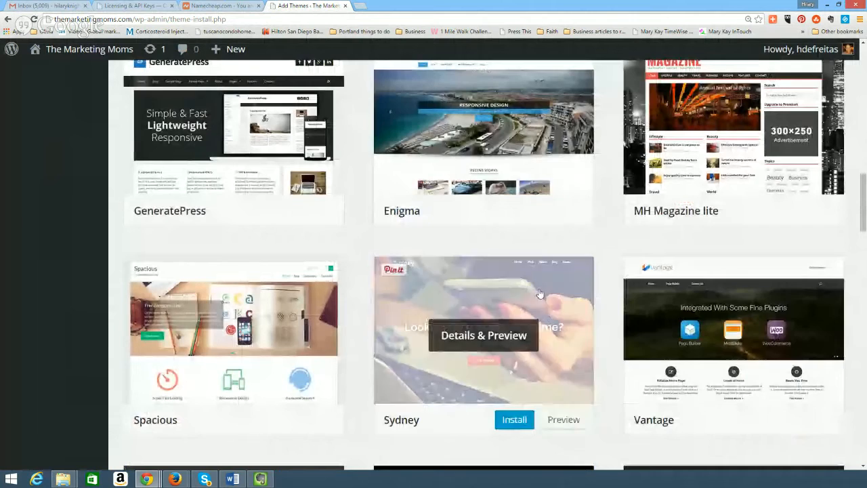
scroll(813, 329, "down", 1)
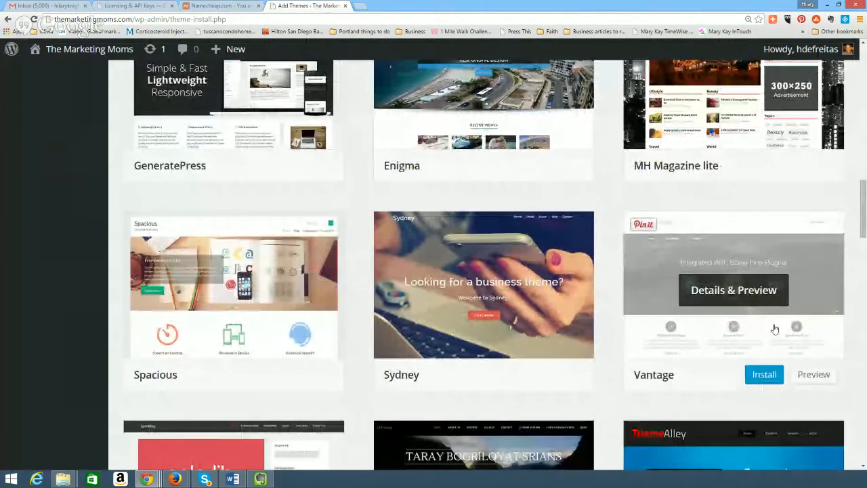
scroll(779, 319, "down", 1)
scroll(788, 296, "down", 4)
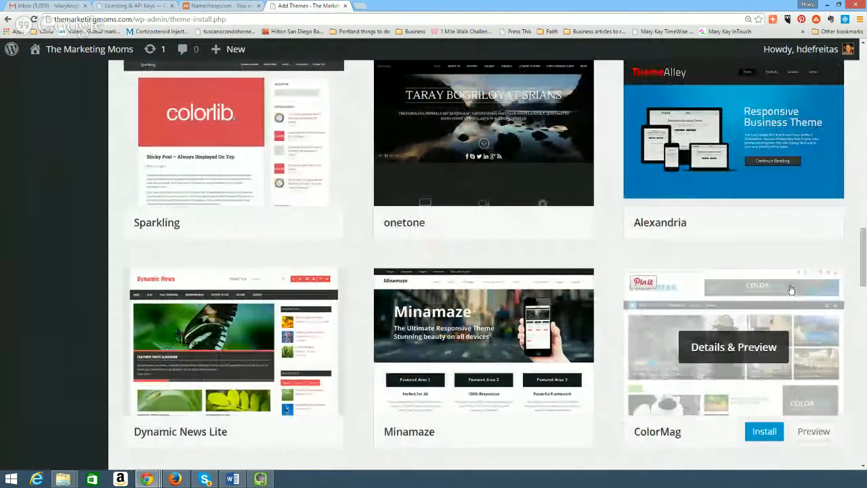
scroll(754, 196, "up", 1)
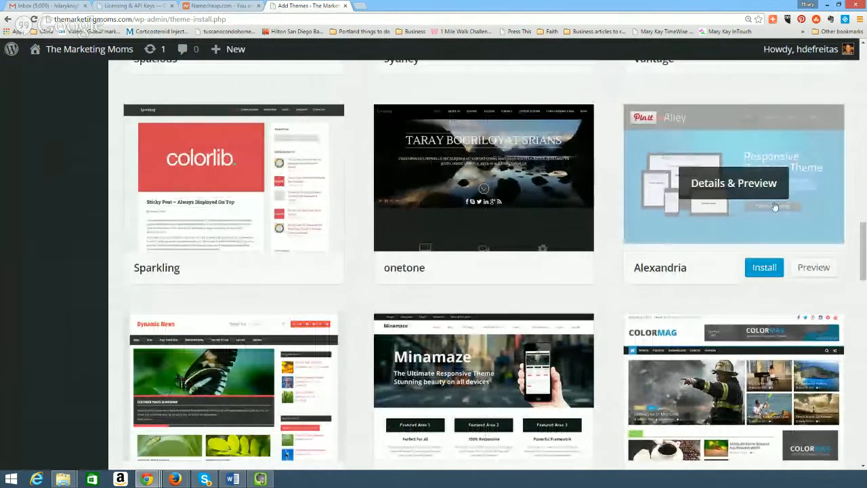
scroll(759, 200, "down", 3)
scroll(772, 217, "down", 1)
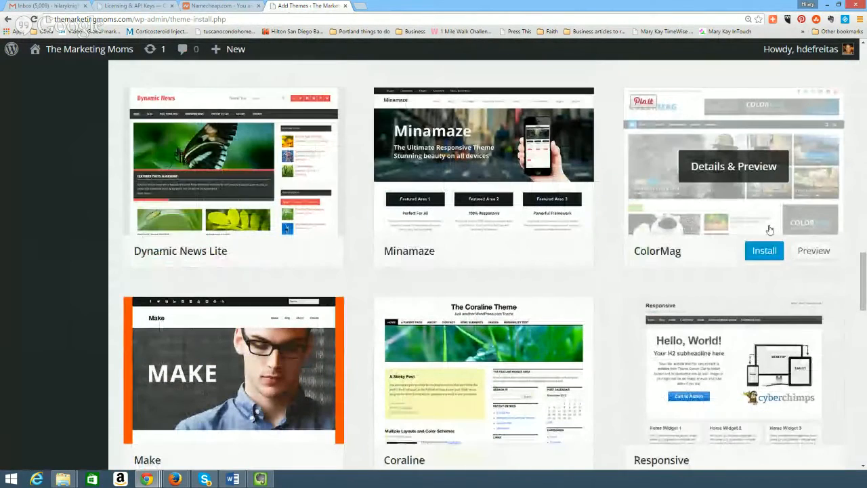
scroll(770, 254, "down", 2)
scroll(771, 255, "down", 1)
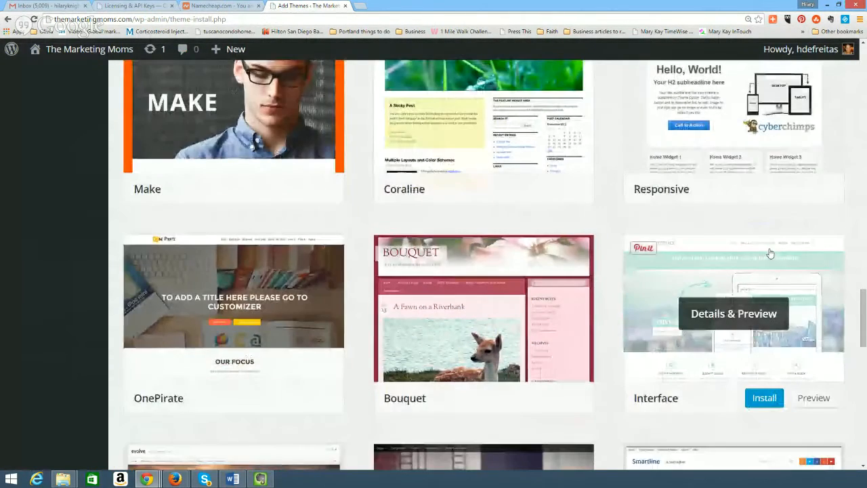
scroll(745, 285, "up", 6)
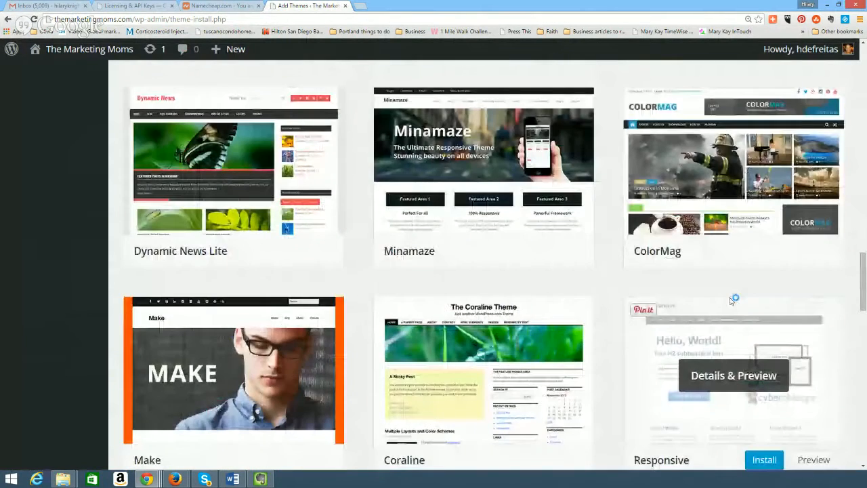
scroll(720, 291, "up", 10)
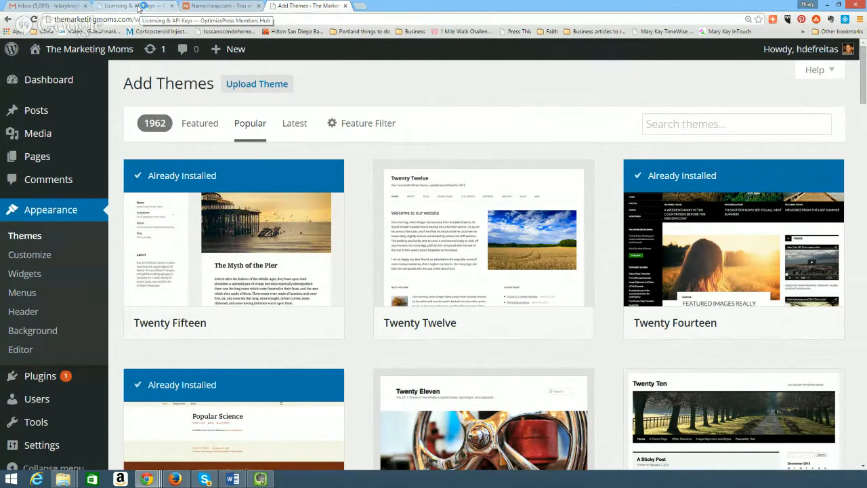
Switch to the OptimizePress licensing tab and review the ten registered API keys.
left_click(140, 6)
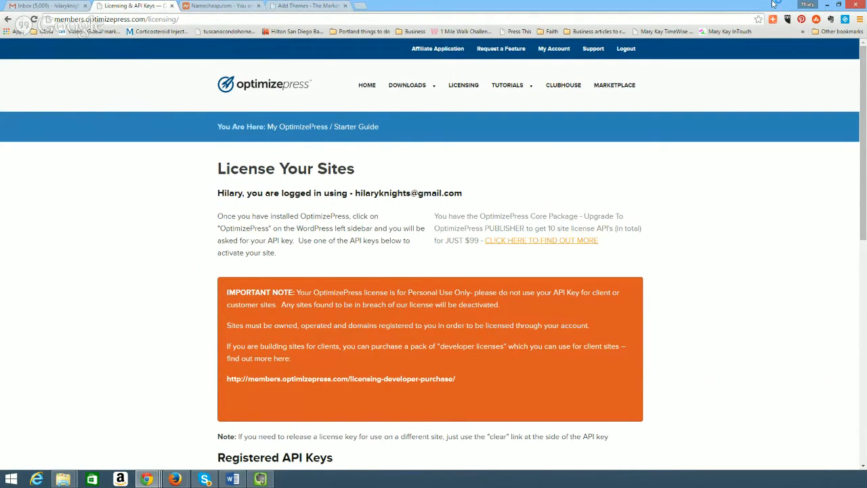
left_click(314, 8)
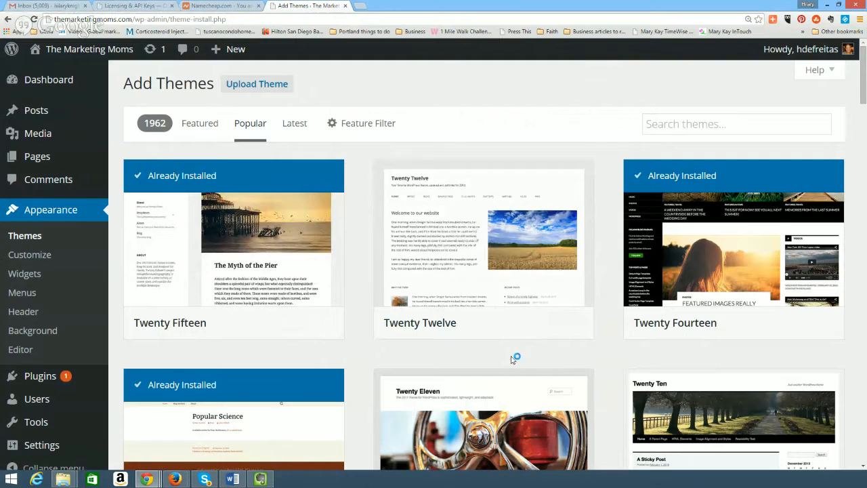
left_click(134, 7)
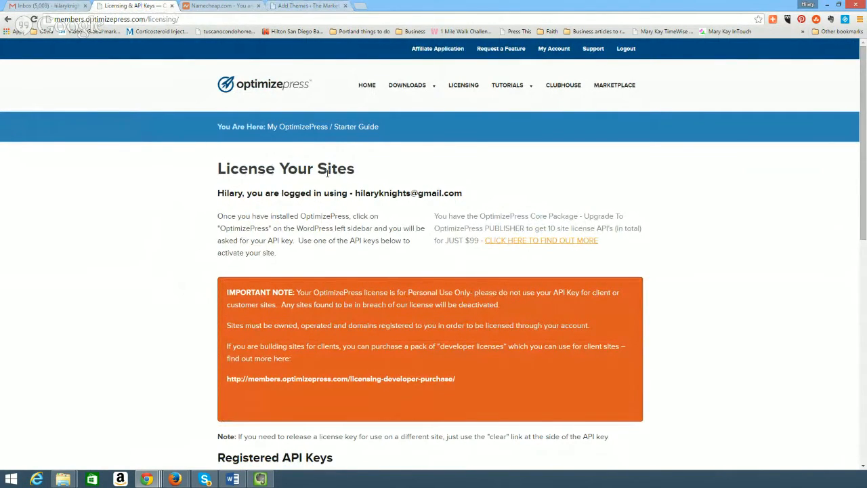
scroll(298, 295, "down", 1)
scroll(529, 281, "down", 1)
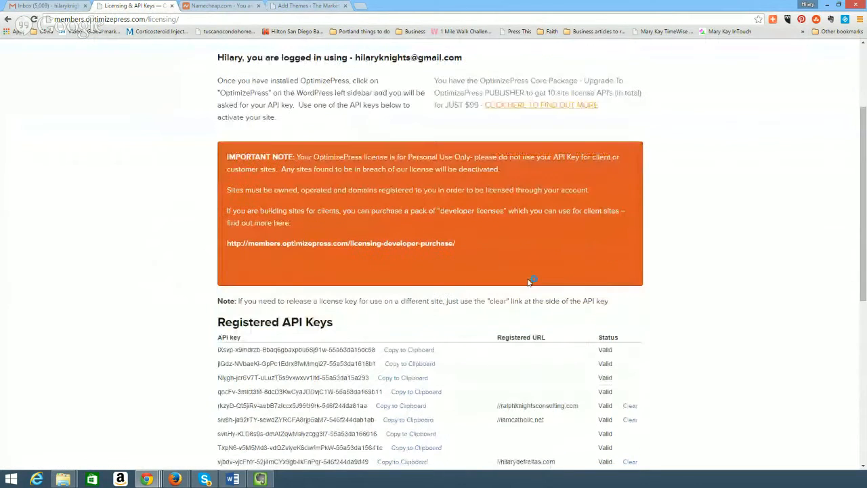
scroll(515, 230, "down", 1)
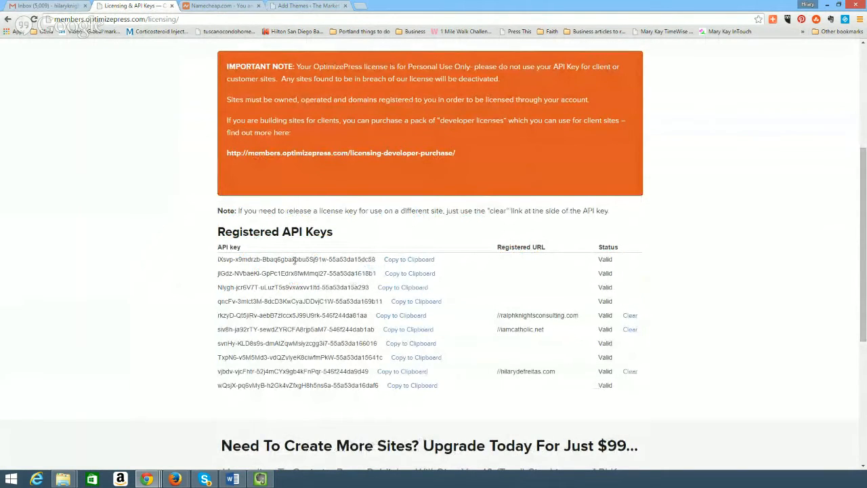
scroll(272, 384, "down", 1)
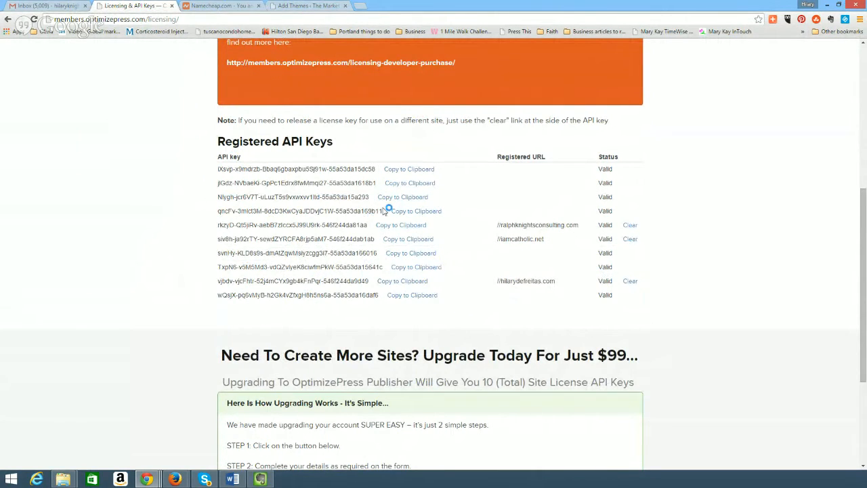
scroll(396, 207, "up", 5)
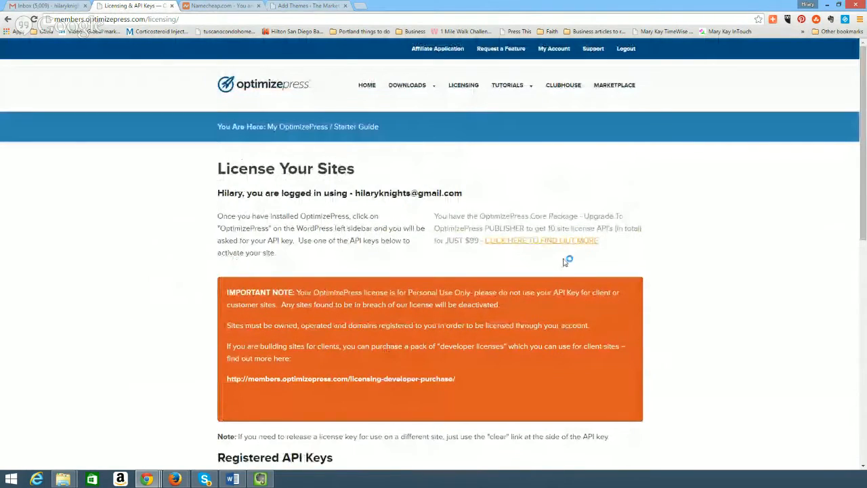
mouse_move(411, 87)
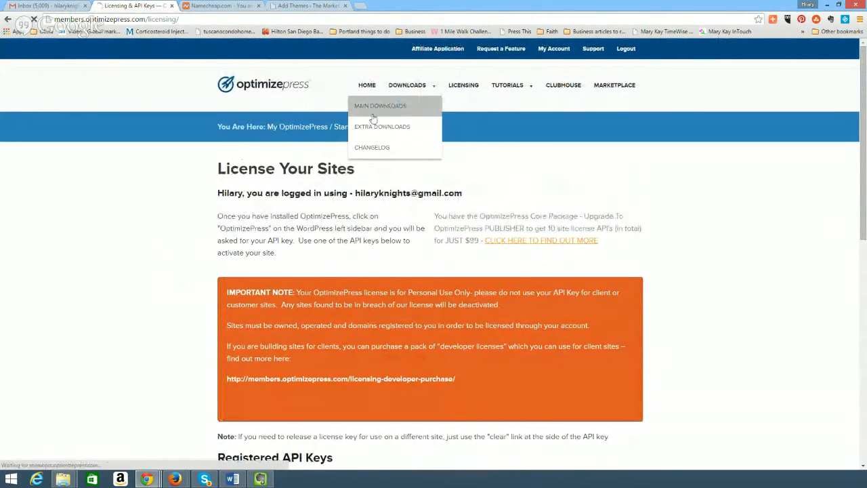
Check Main Downloads for the OptimizePress Theme v2.4.0, then go back to Add Themes.
left_click(376, 111)
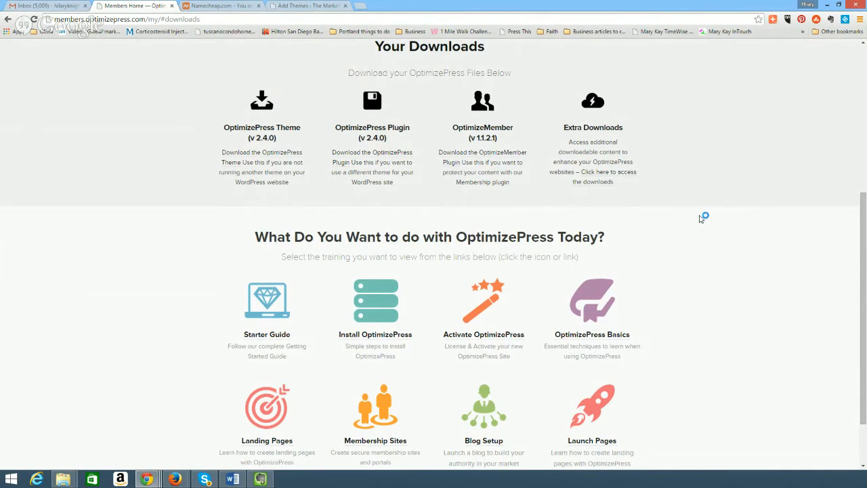
left_click(324, 6)
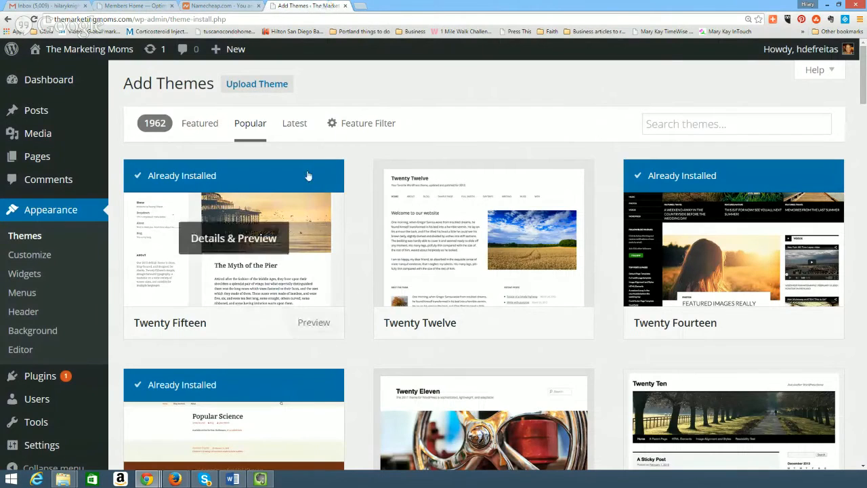
Open the Upload Theme form under Appearance > Themes > Add New and launch the file picker.
left_click(21, 237)
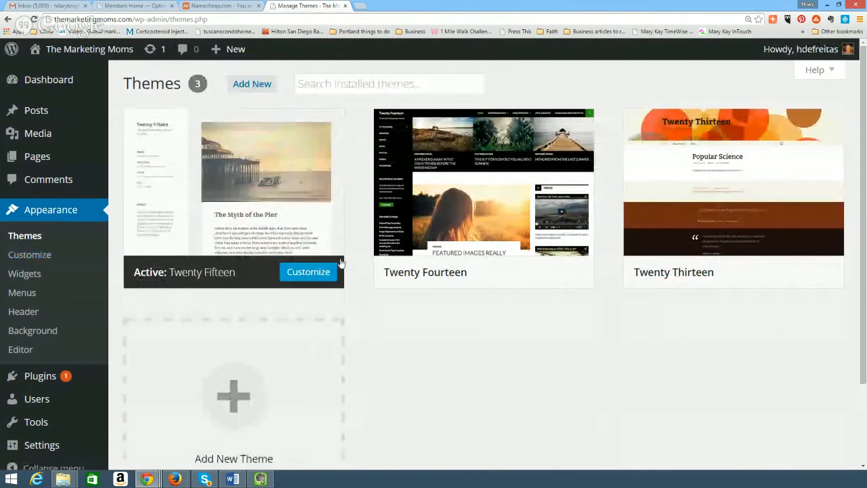
left_click(253, 85)
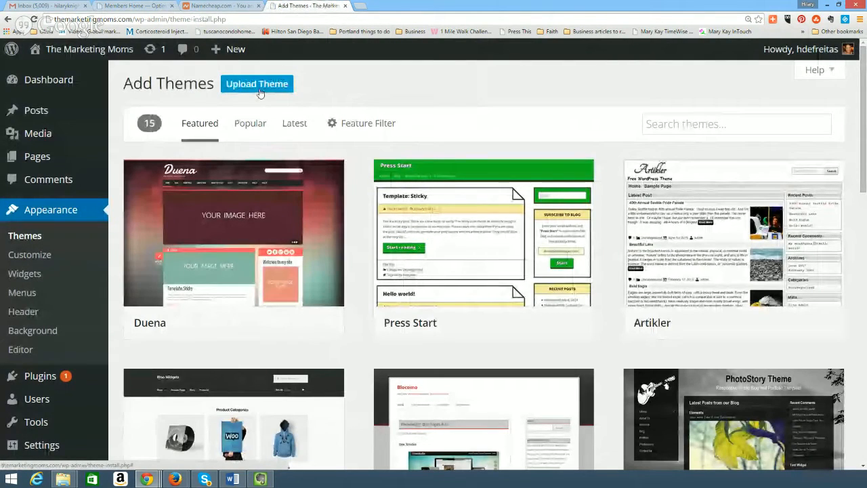
left_click(260, 91)
left_click(394, 206)
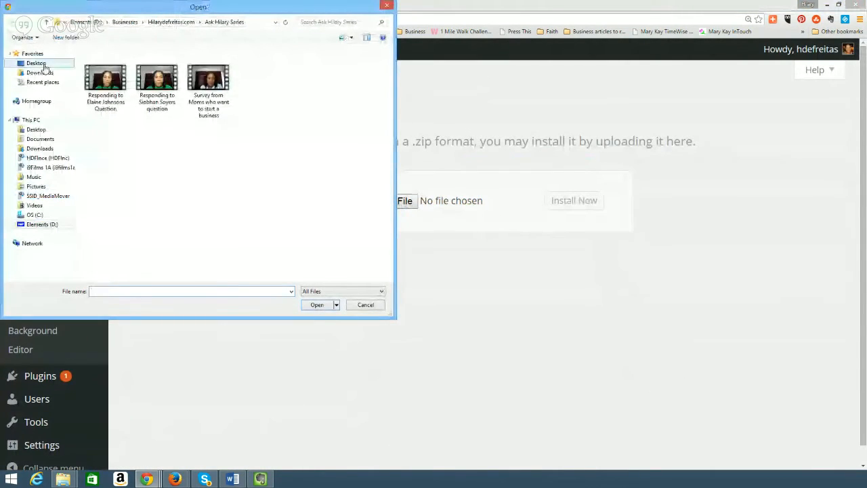
Select optimizePresstheme.zip from the Downloads folder as the theme file to upload.
left_click(47, 73)
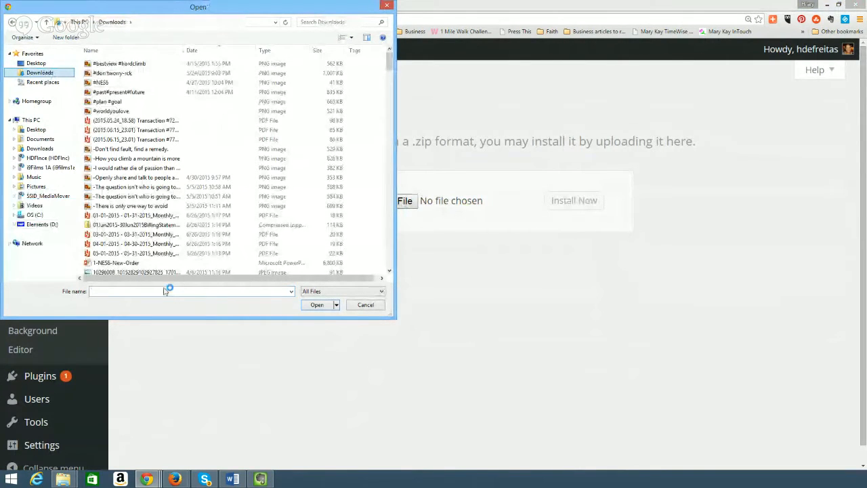
left_click(164, 291)
type("opt")
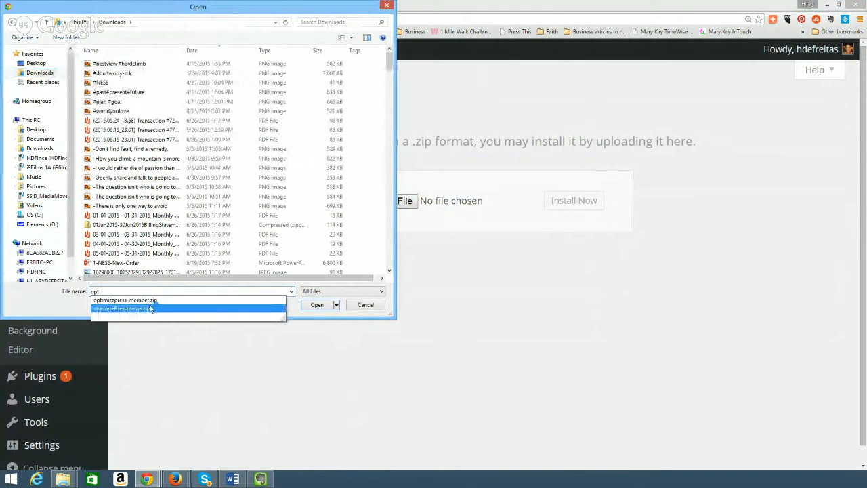
left_click(153, 309)
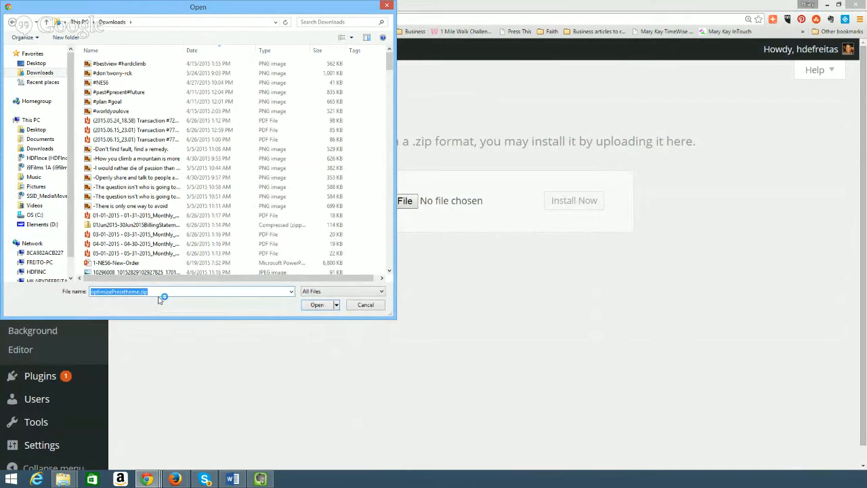
left_click(317, 307)
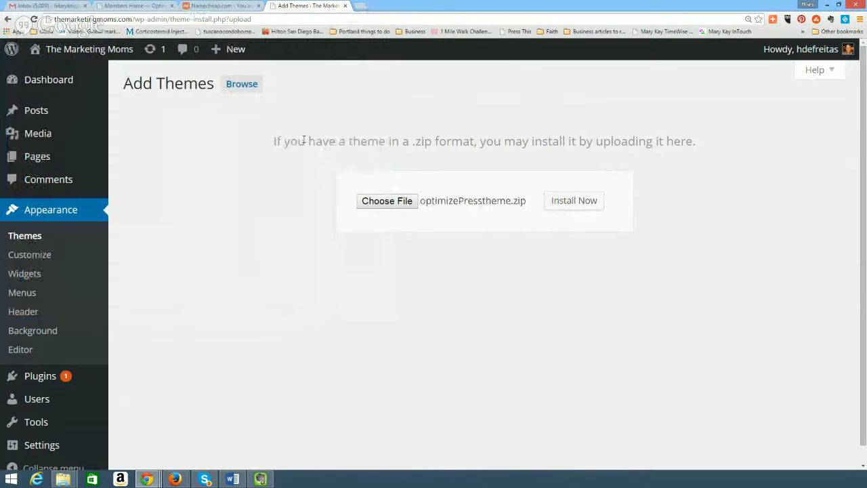
Install the optimizePresstheme.zip theme with Install Now.
left_click(574, 201)
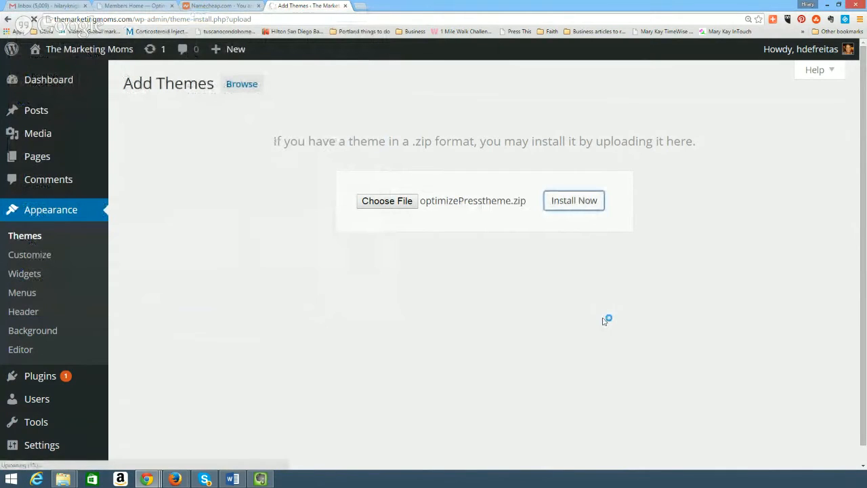